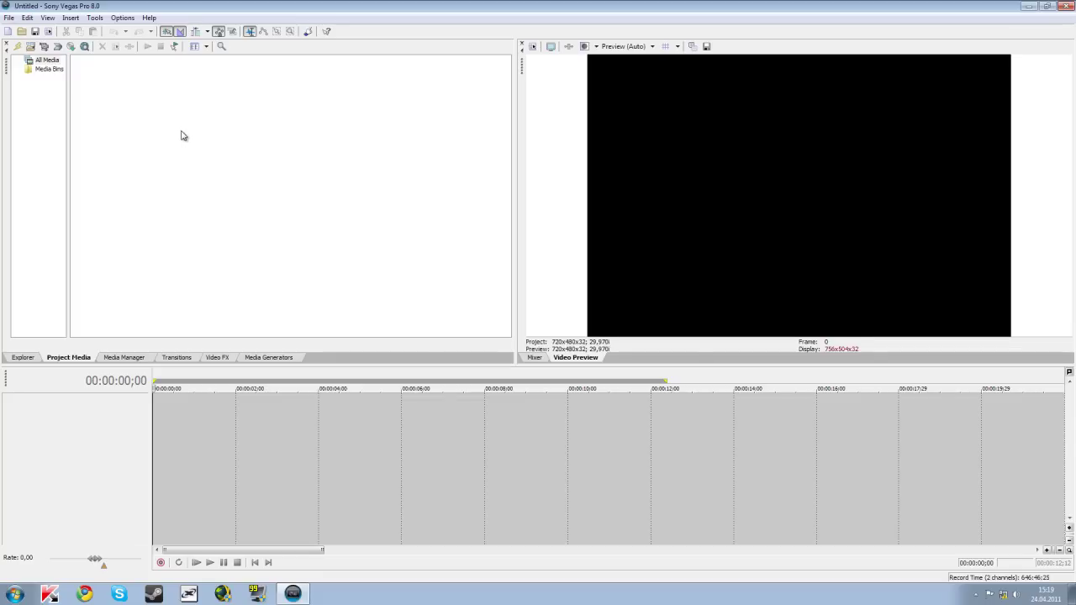
Step: Import the asd and ssfsdagf videos from the CamTasiaIntro folder into the project media
click(31, 48)
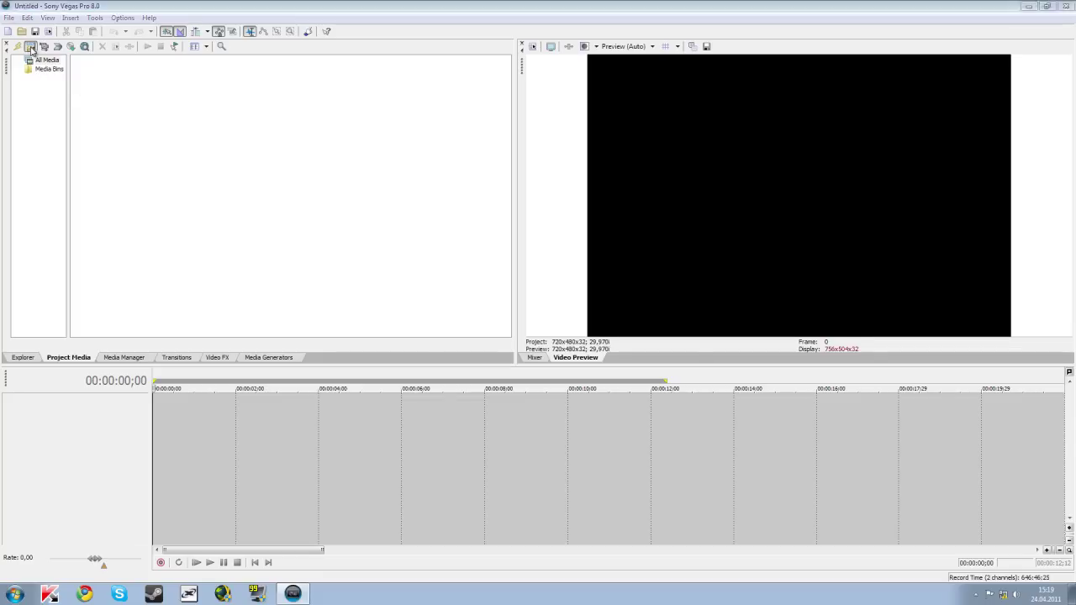
click(408, 134)
ctrl+click(143, 130)
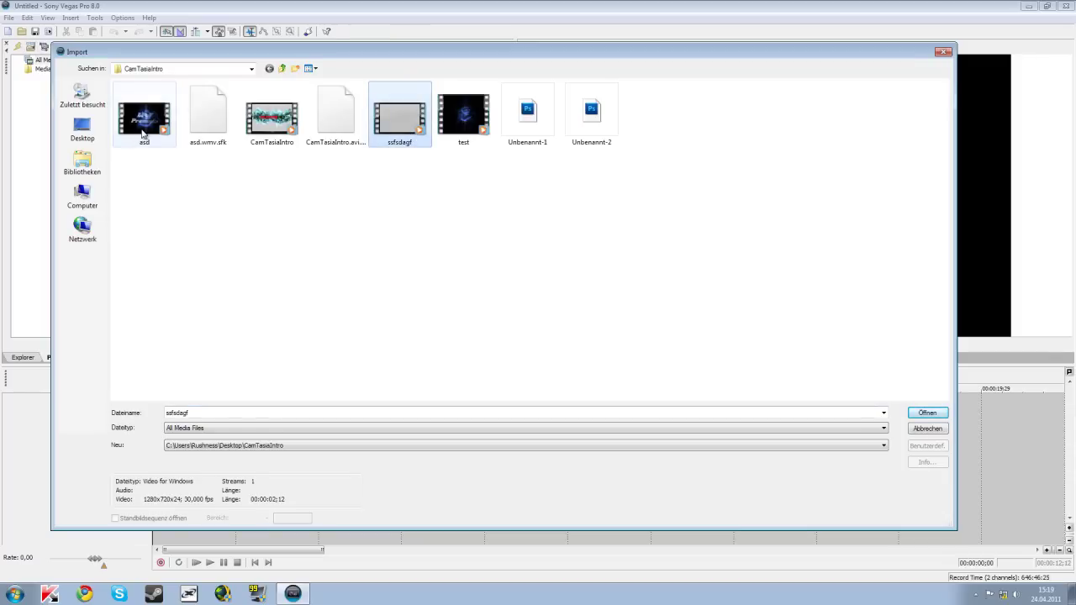
click(927, 413)
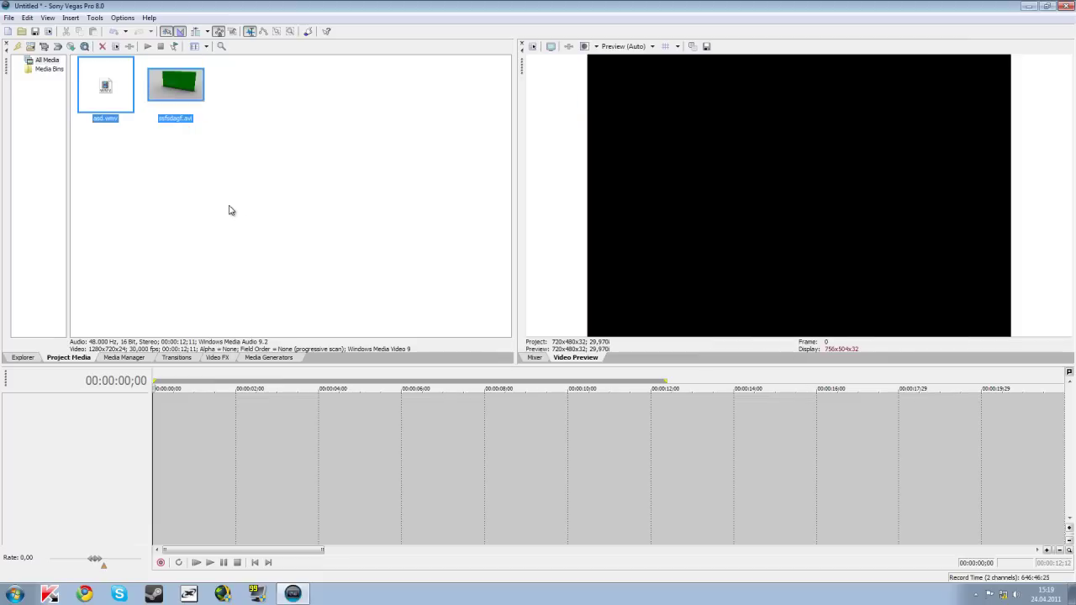
Step: Place ssfsdagf.avi at the start of the timeline on a new video track and preview the green wall animation
drag(178, 86, 250, 421)
click(233, 413)
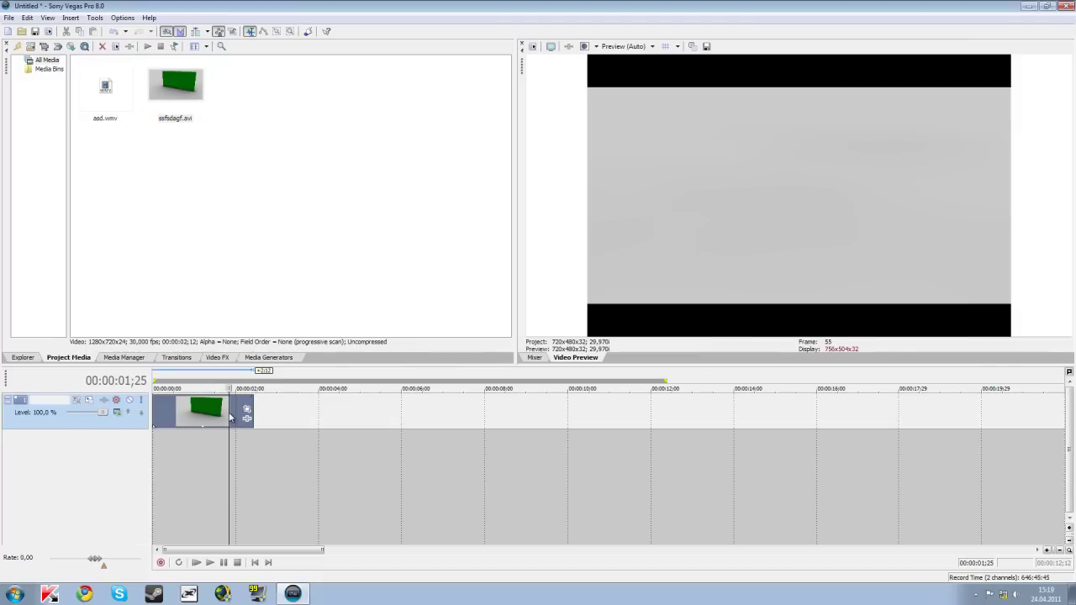
click(200, 419)
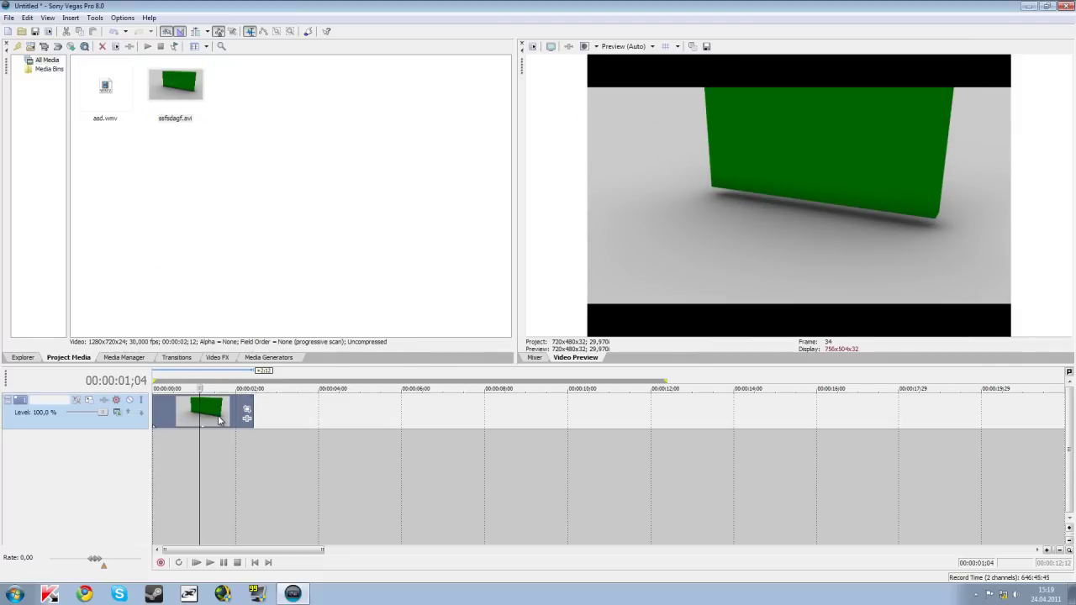
click(218, 419)
click(189, 419)
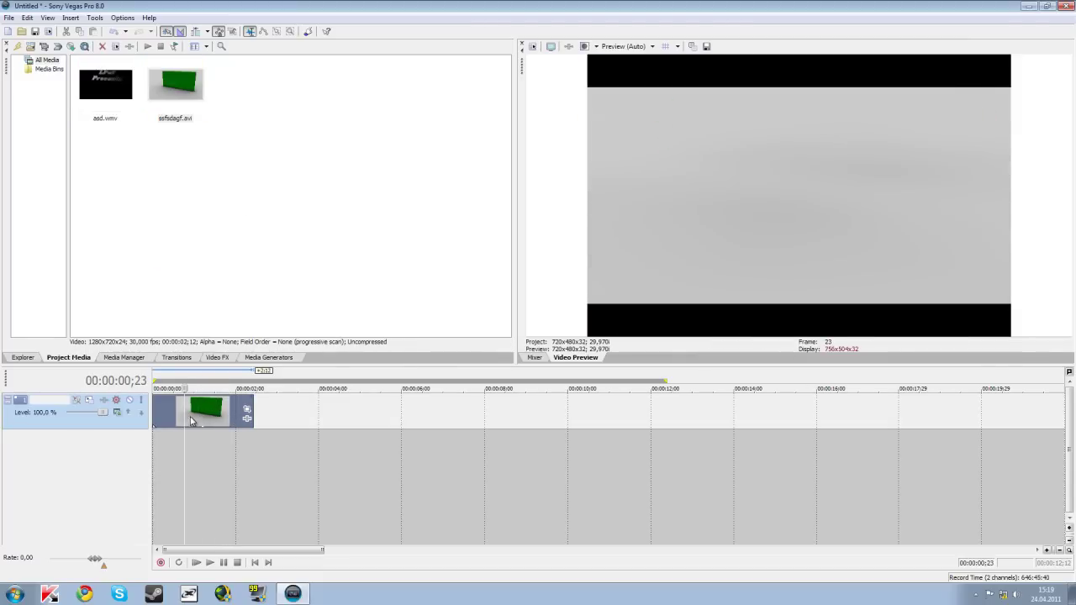
click(221, 419)
click(236, 419)
click(246, 418)
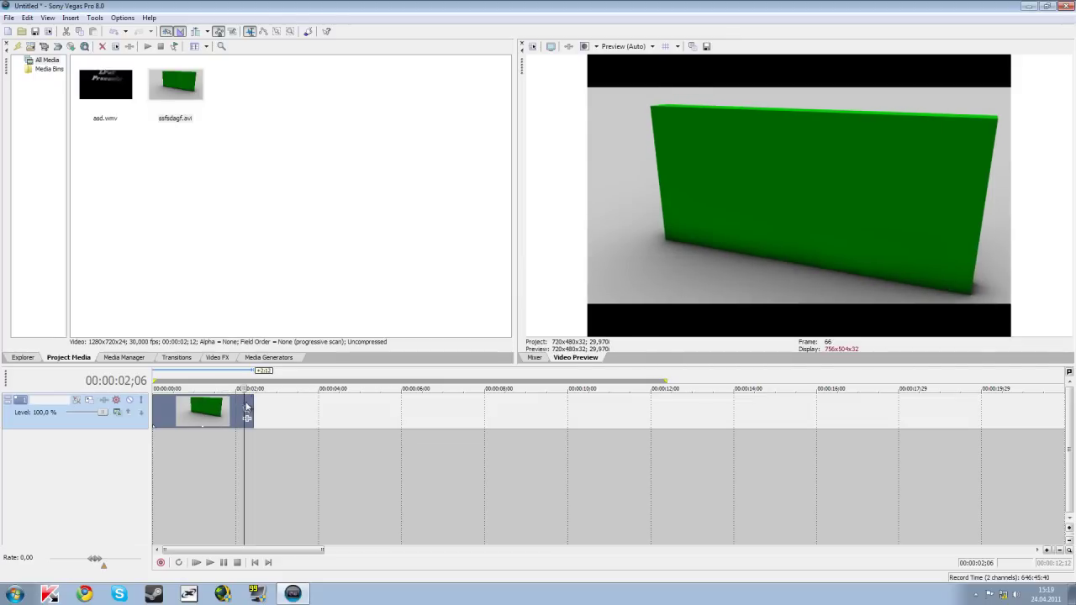
Step: Place asd.wmv on a new track beneath the wall clip, starting at 0, and lower its audio volume to -Inf
drag(104, 79, 411, 451)
click(440, 451)
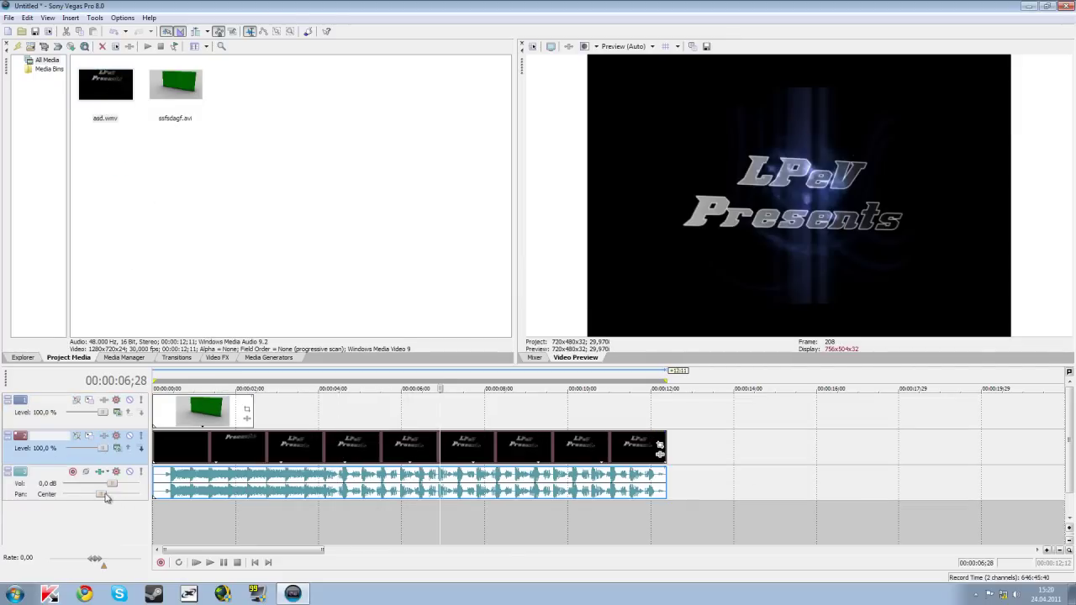
drag(112, 484, 63, 485)
click(533, 451)
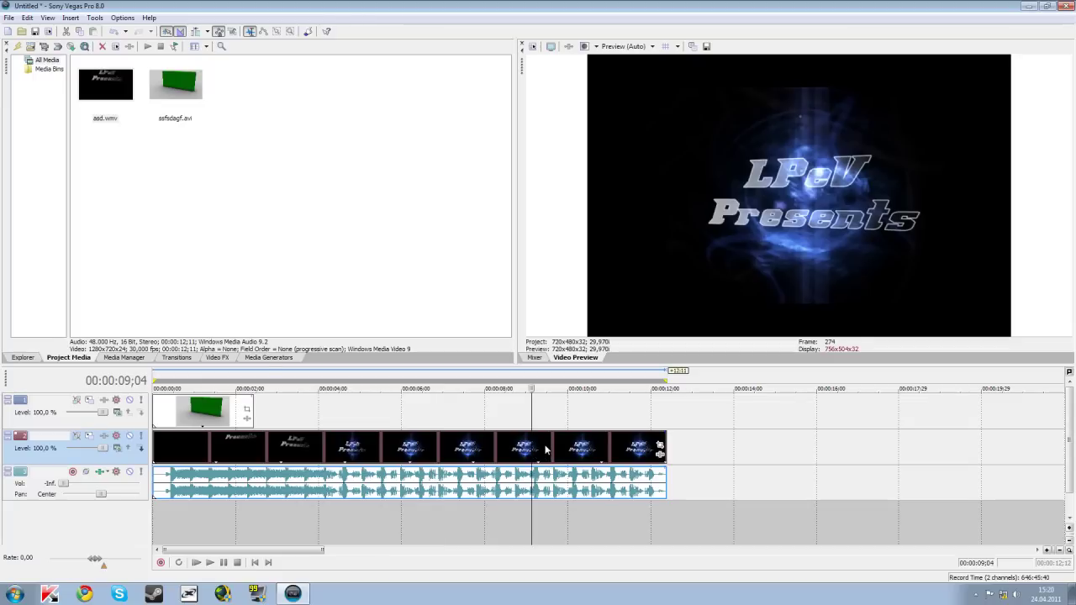
Step: Insert a Velocity envelope on the green wall clip
click(245, 406)
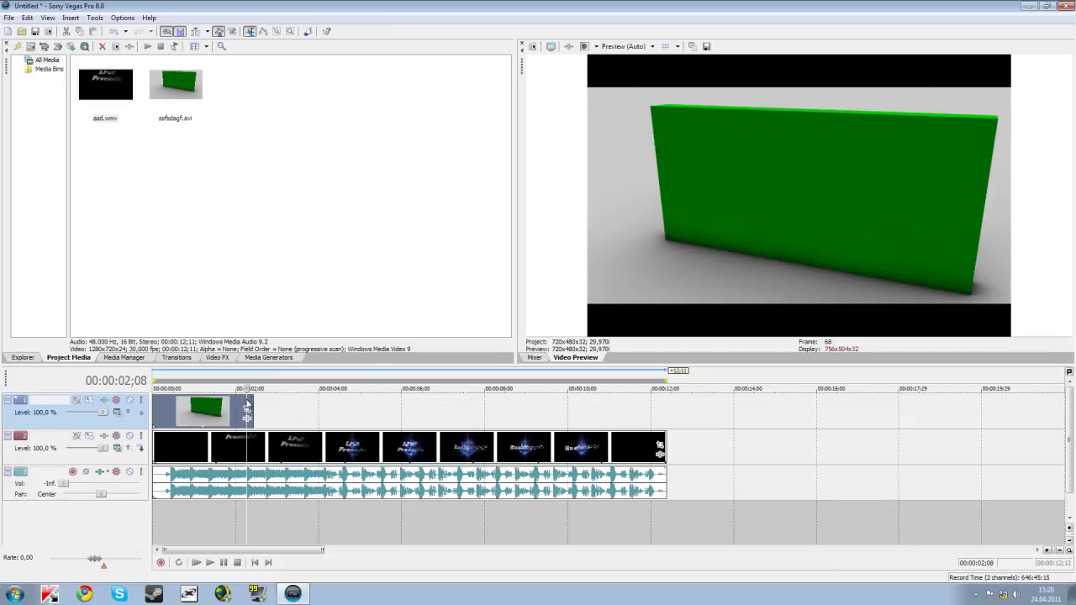
right_click(247, 401)
mouse_move(267, 316)
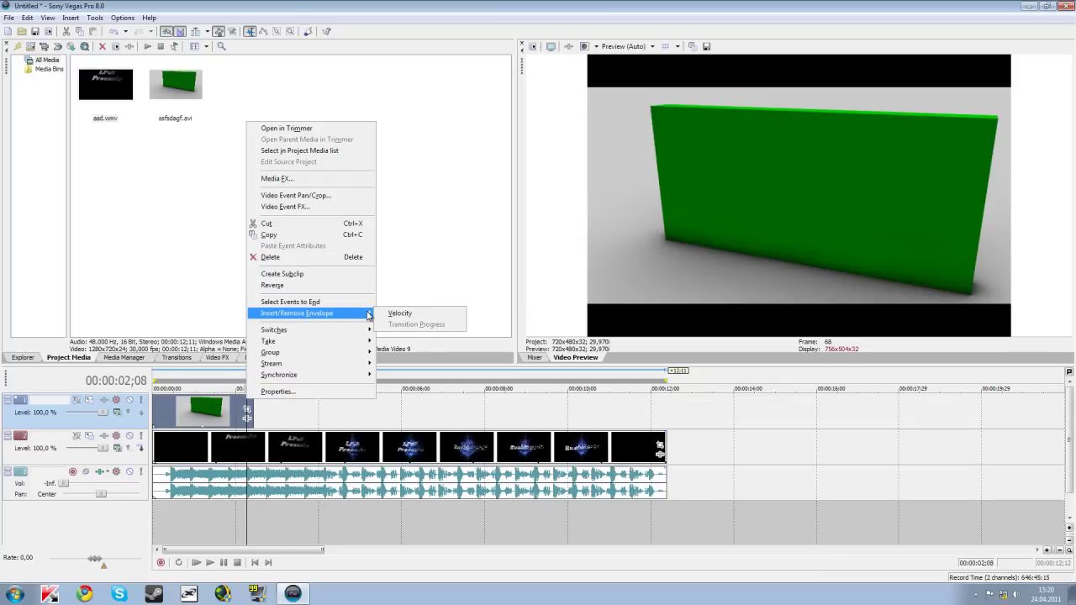
click(395, 312)
Step: Add velocity points near the end of the green wall clip, around 00:00:02;10, and lower the last one to freeze the picture
scroll(433, 434, up, 5)
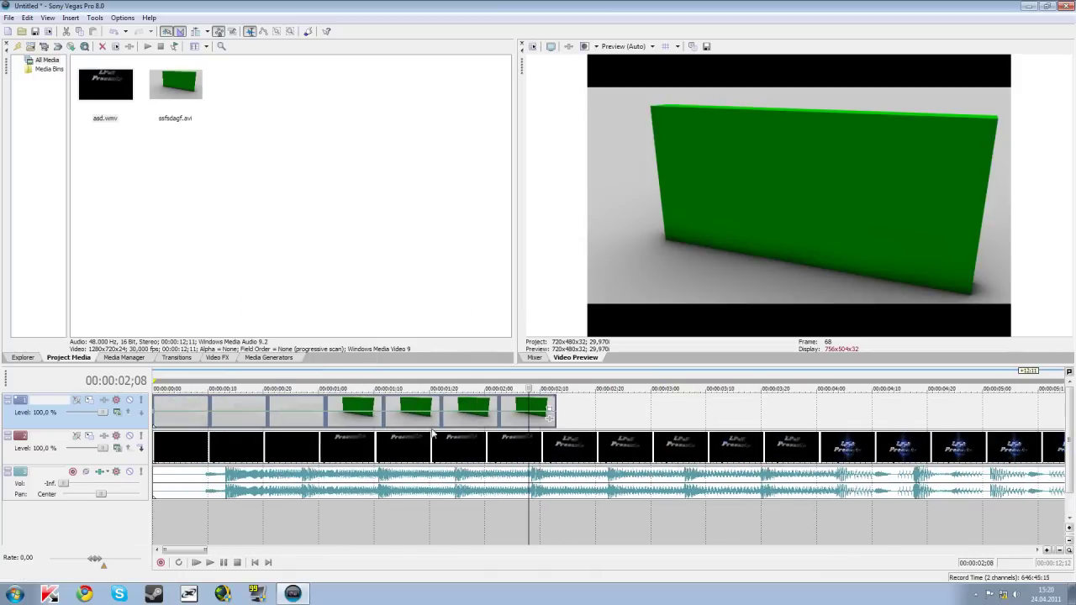
click(540, 412)
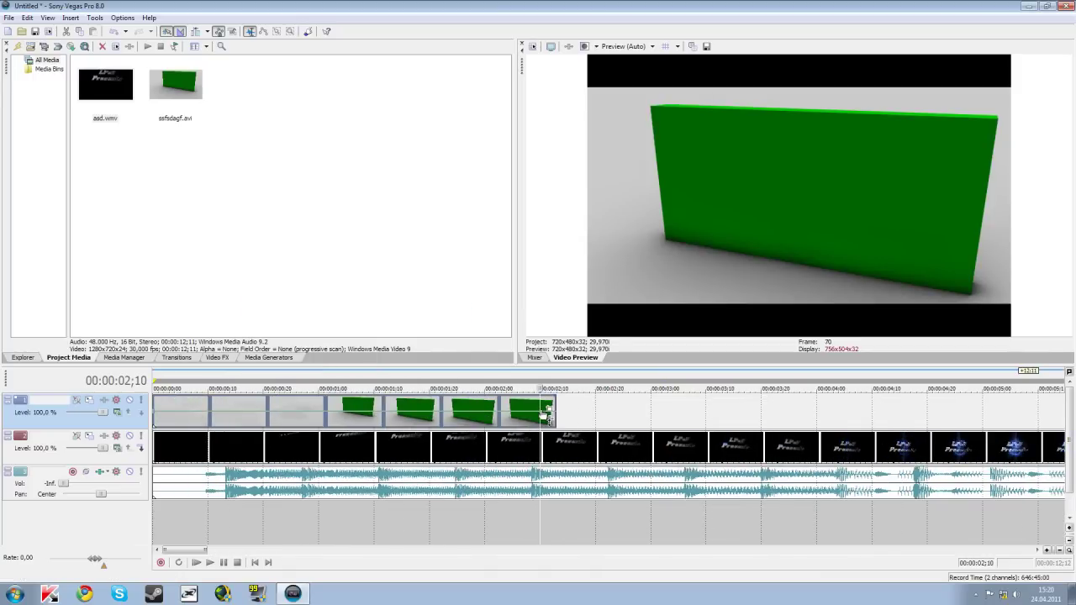
right_click(546, 411)
key(Escape)
right_click(544, 411)
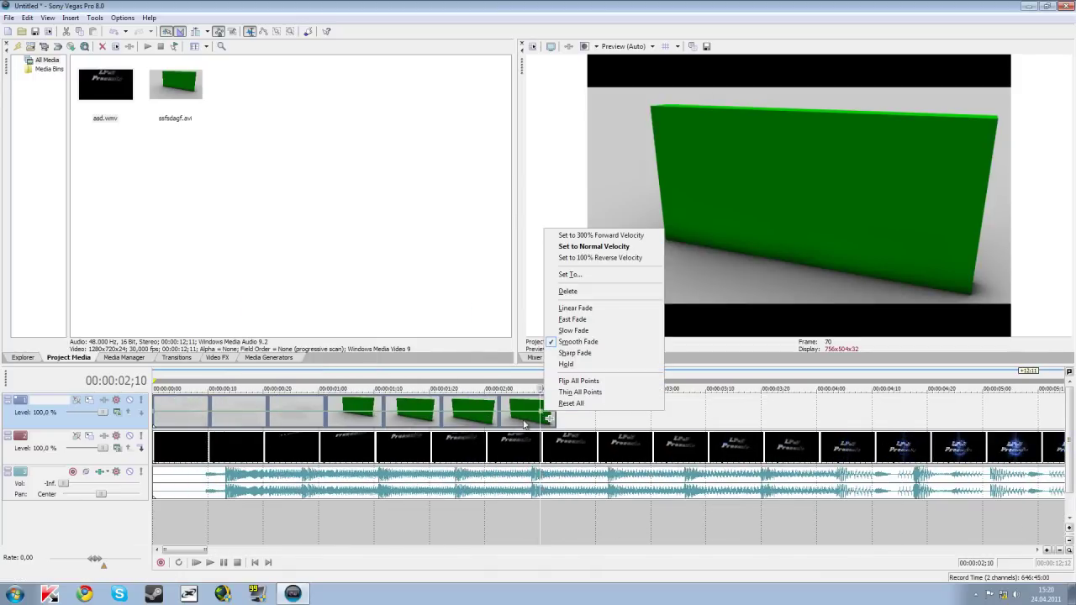
right_click(538, 411)
key(Escape)
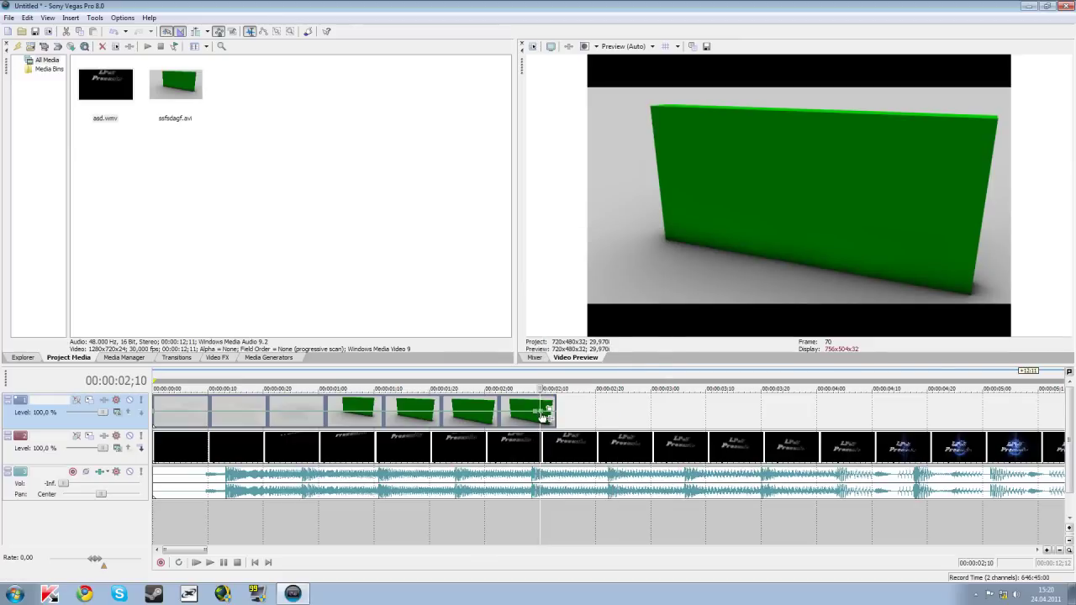
right_click(543, 413)
click(581, 279)
right_click(537, 412)
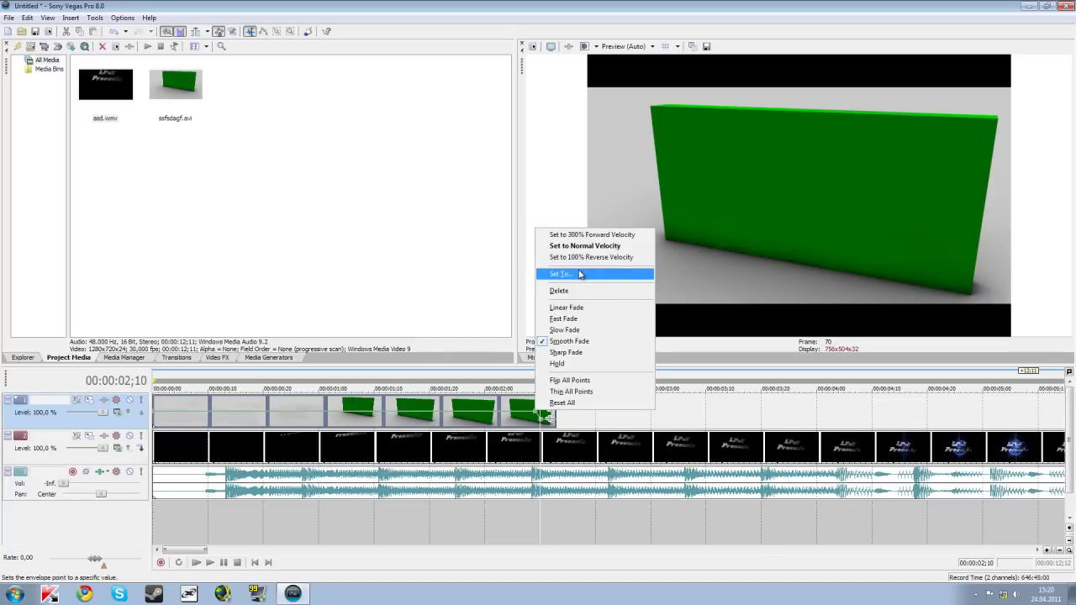
click(548, 13)
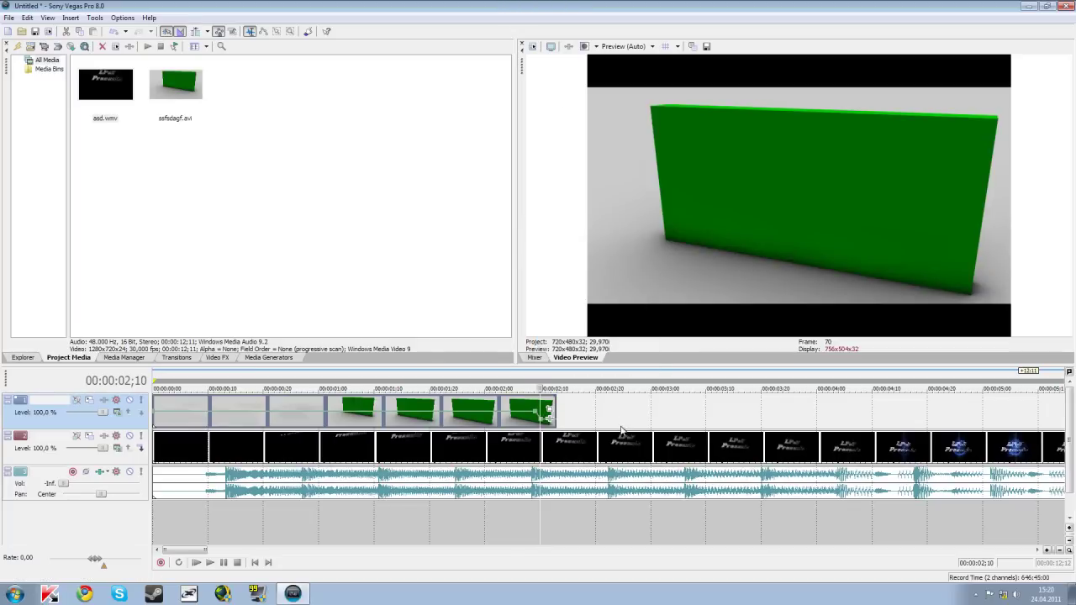
Step: Extend the green wall clip to the end of the asd.wmv clip and check the frozen frame along the extension
drag(551, 411, 958, 408)
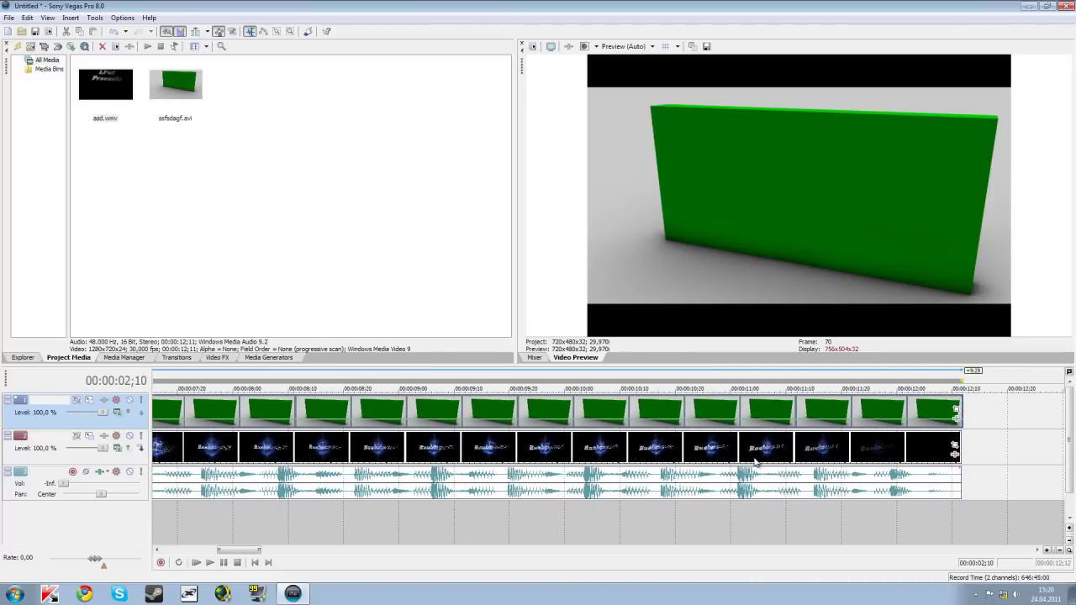
scroll(841, 421, down, 5)
click(364, 446)
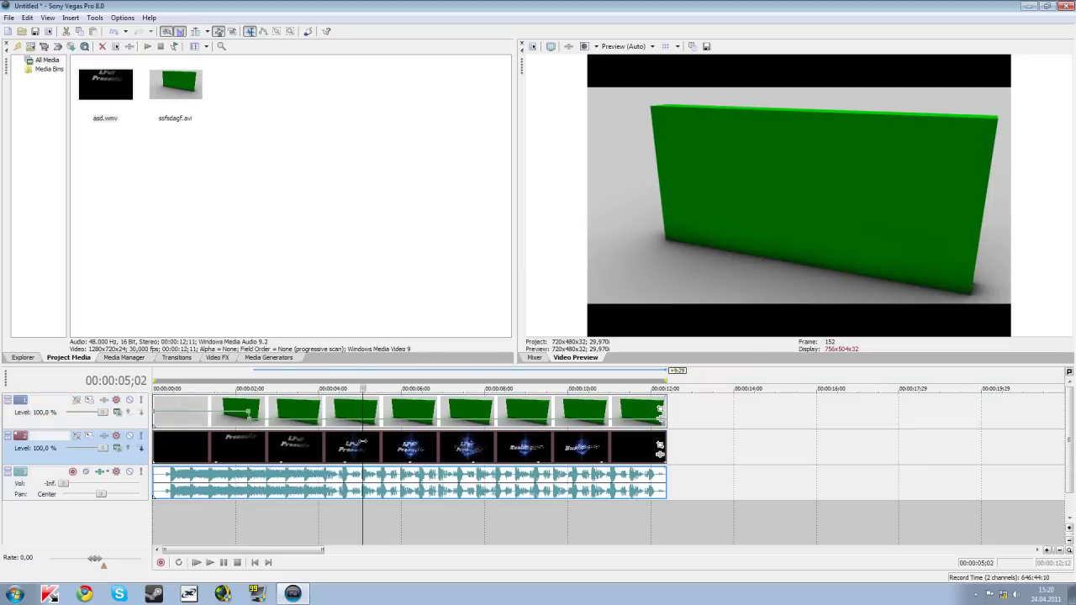
click(308, 411)
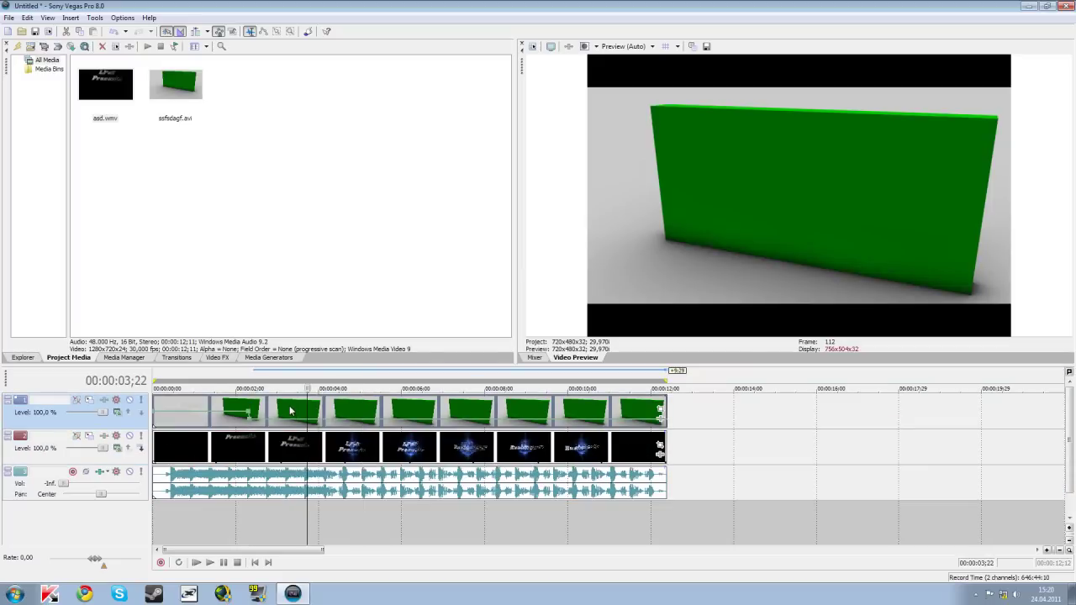
Step: Apply the Sony Chroma Keyer effect to the green wall clip
click(290, 412)
right_click(290, 411)
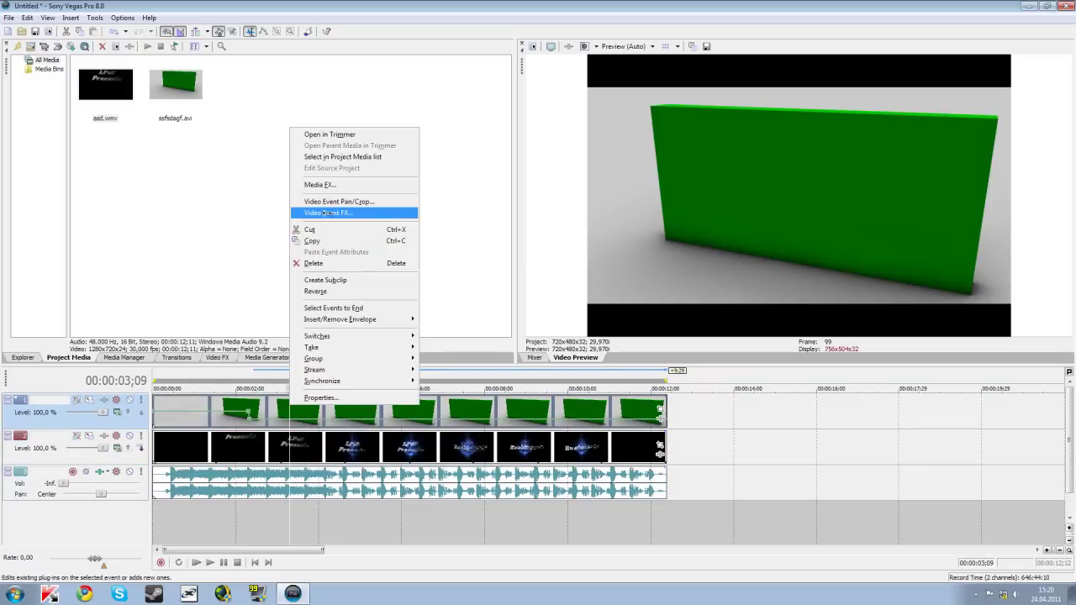
click(329, 212)
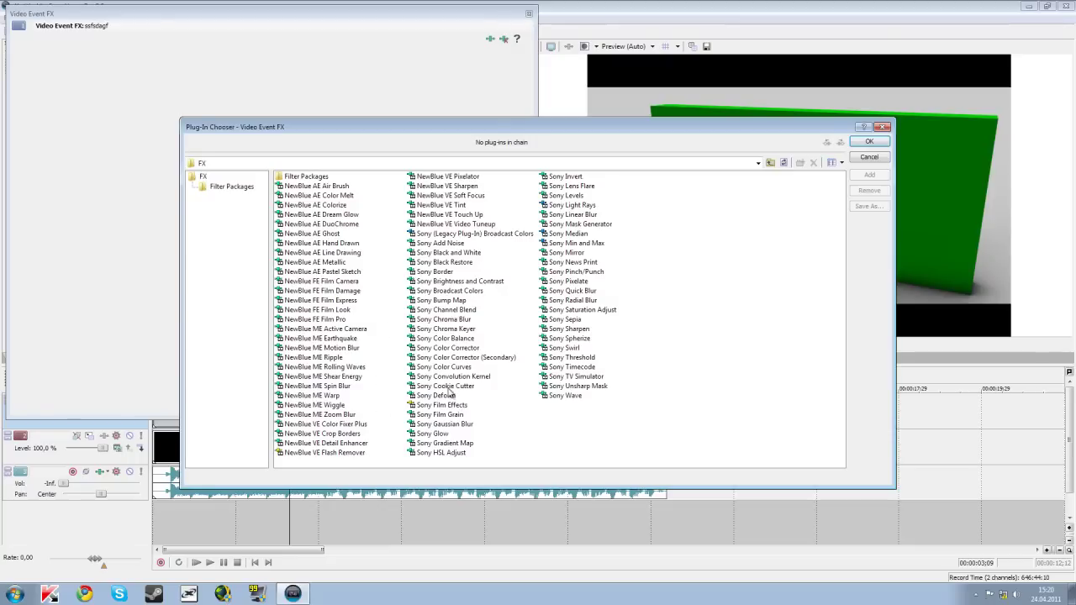
double_click(461, 328)
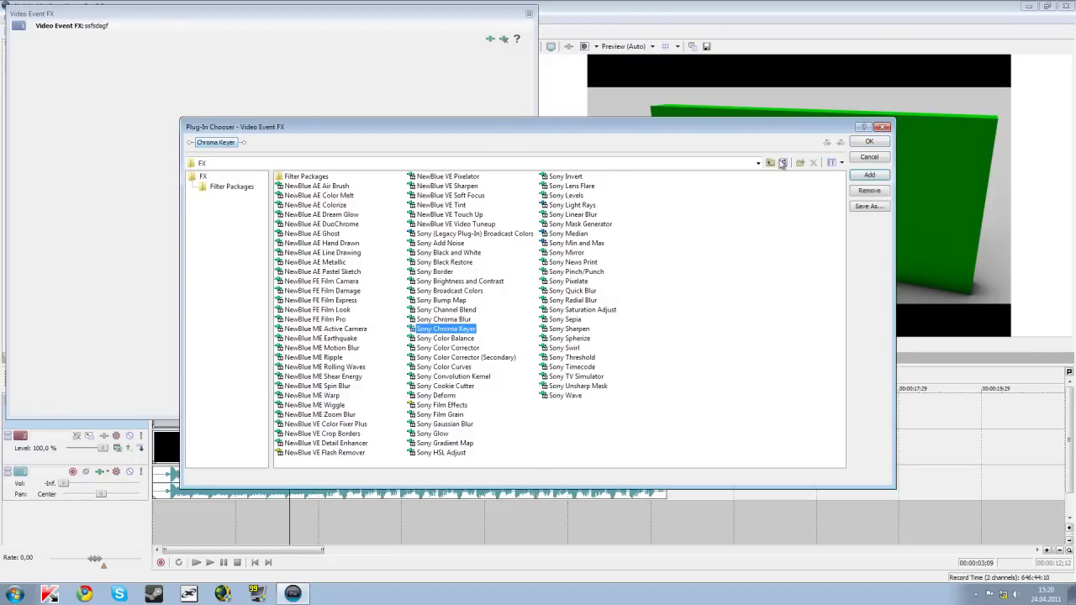
click(871, 142)
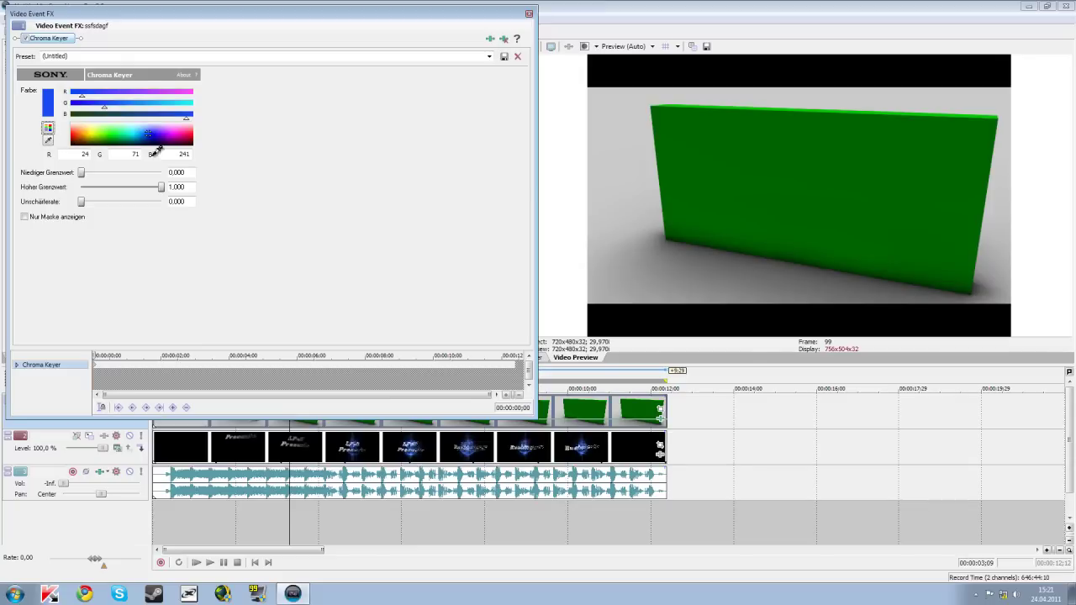
Step: Sample the wall's green as the key colour, reduce the high threshold to 0.111, and check the key further along the timeline
click(787, 167)
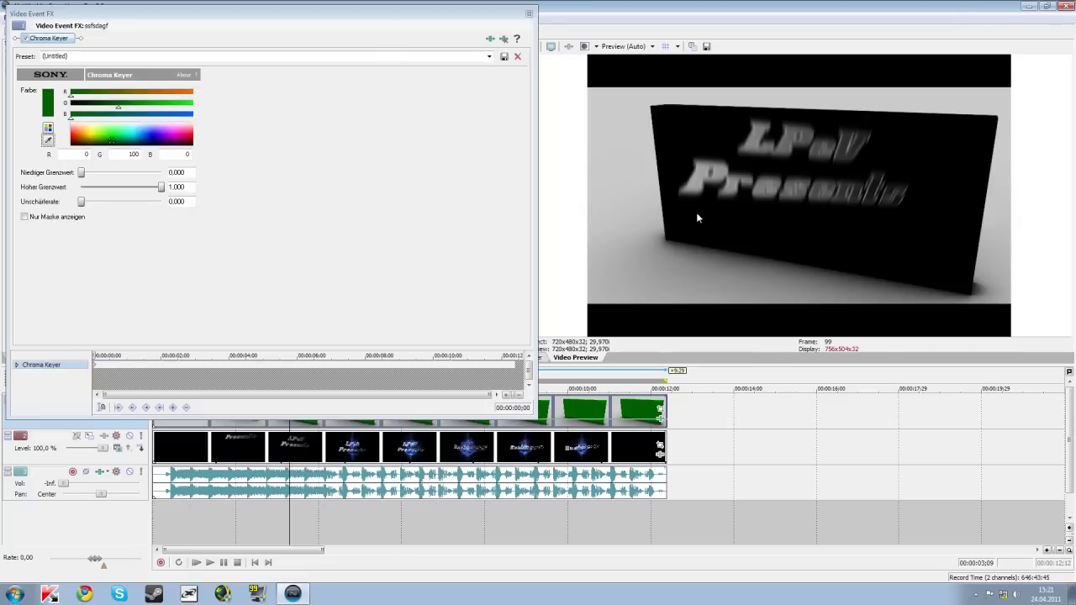
drag(159, 190, 87, 207)
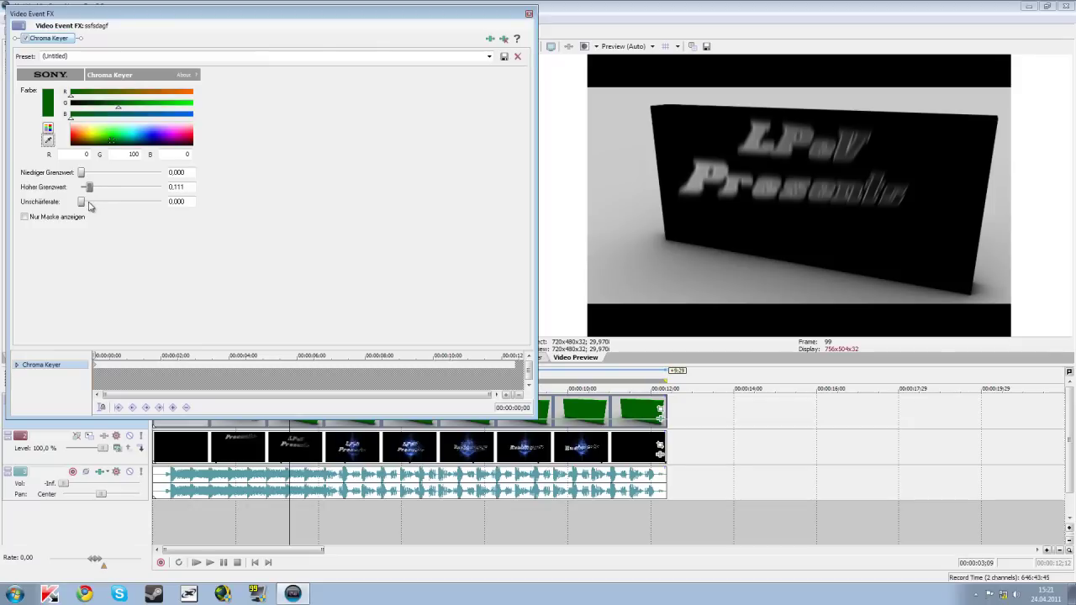
click(578, 412)
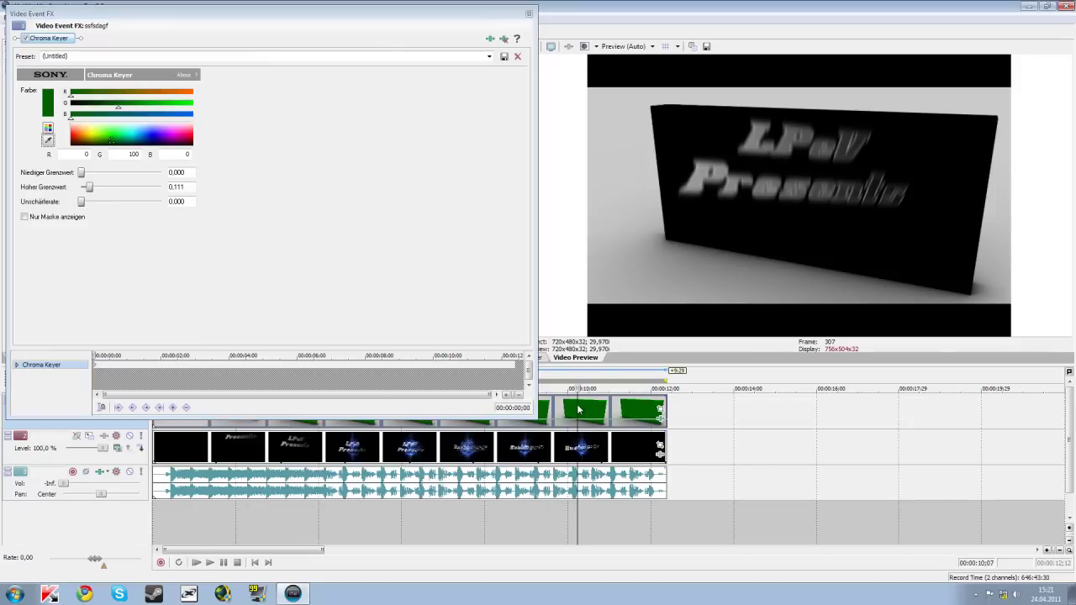
click(598, 412)
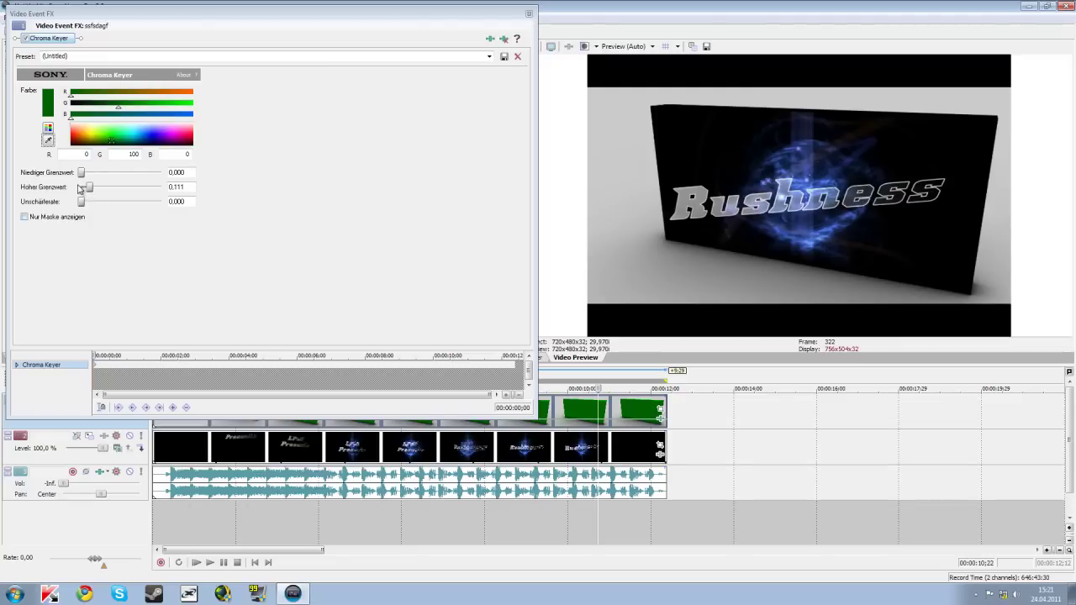
Step: Try higher keyer thresholds, settle on 0.000 for the low and 0.100 for the high threshold, and close the effect settings
drag(90, 191, 197, 179)
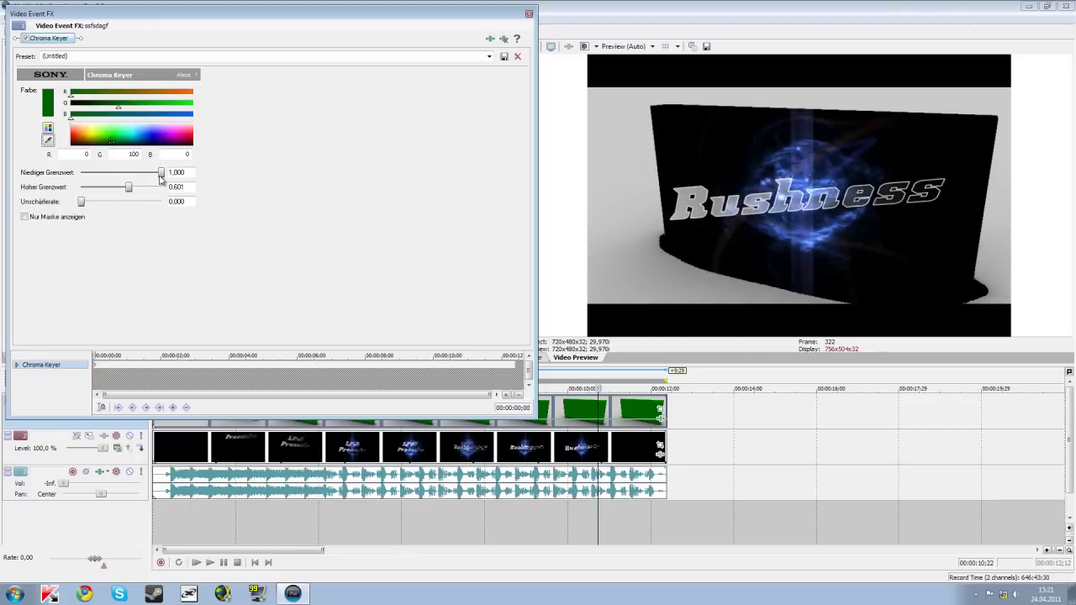
drag(162, 173, 49, 180)
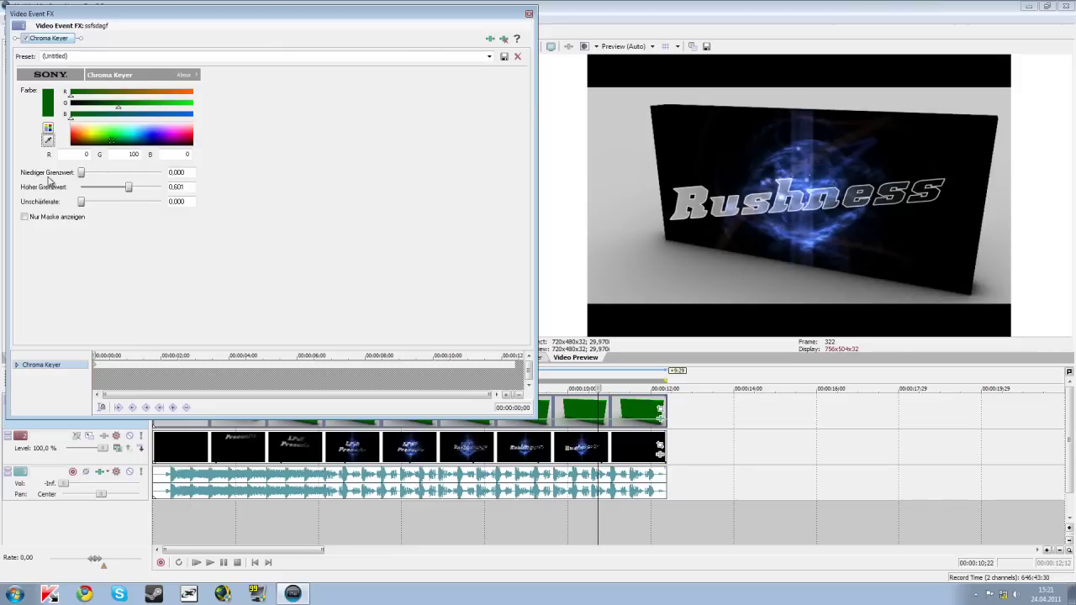
drag(128, 193, 95, 191)
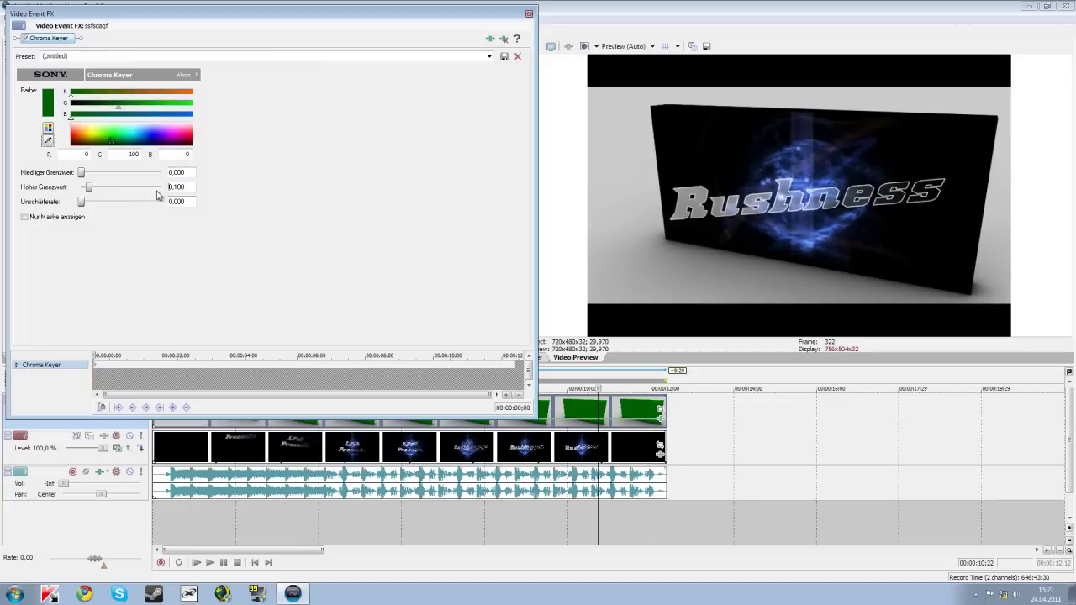
click(529, 15)
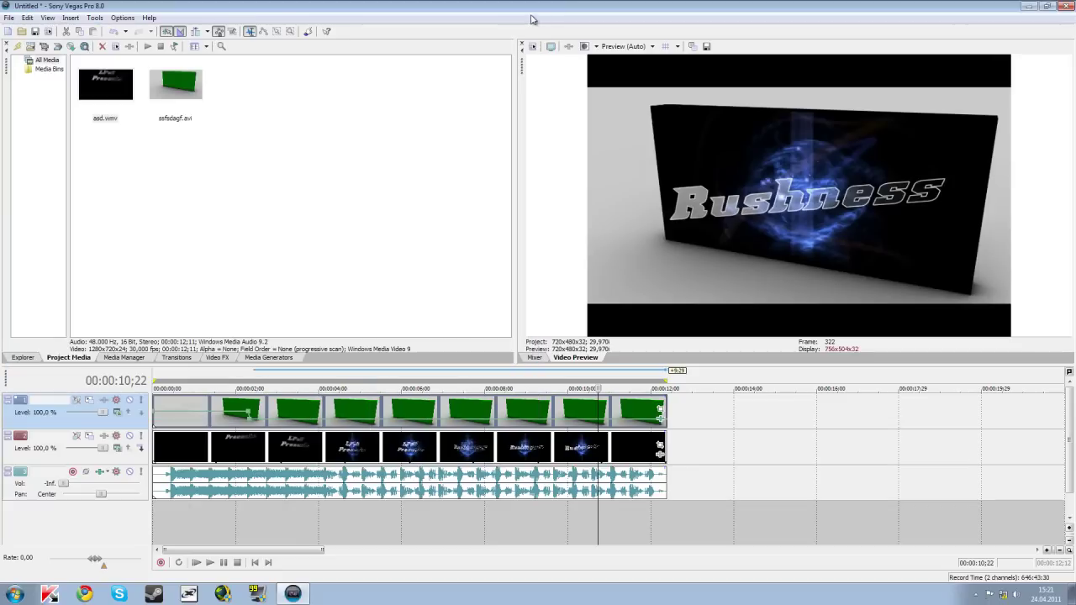
Step: Preview the intro text on the keyed wall at several points of the timeline
click(289, 409)
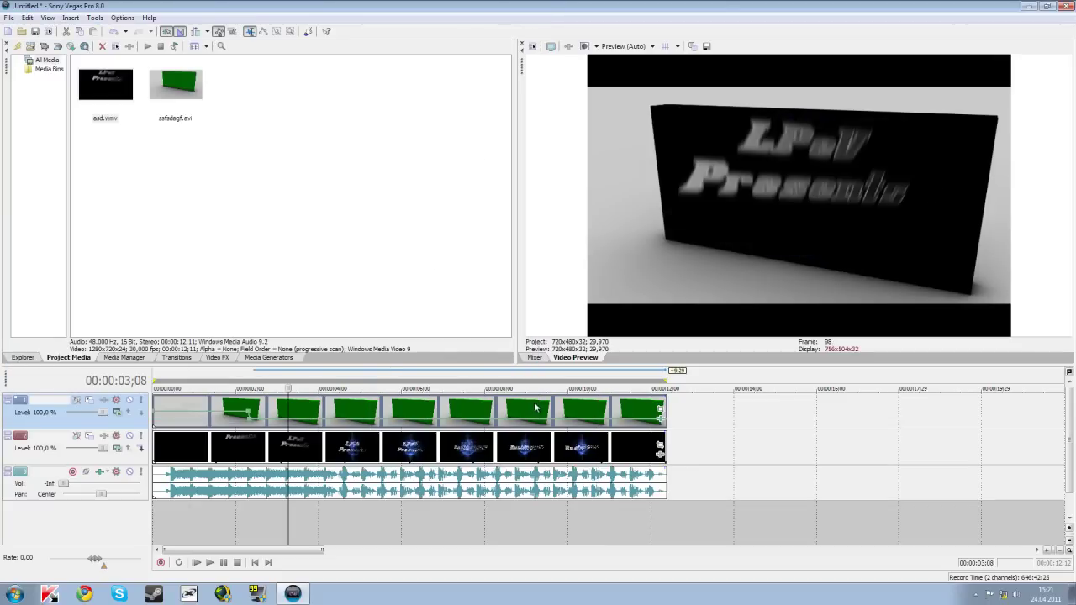
click(565, 409)
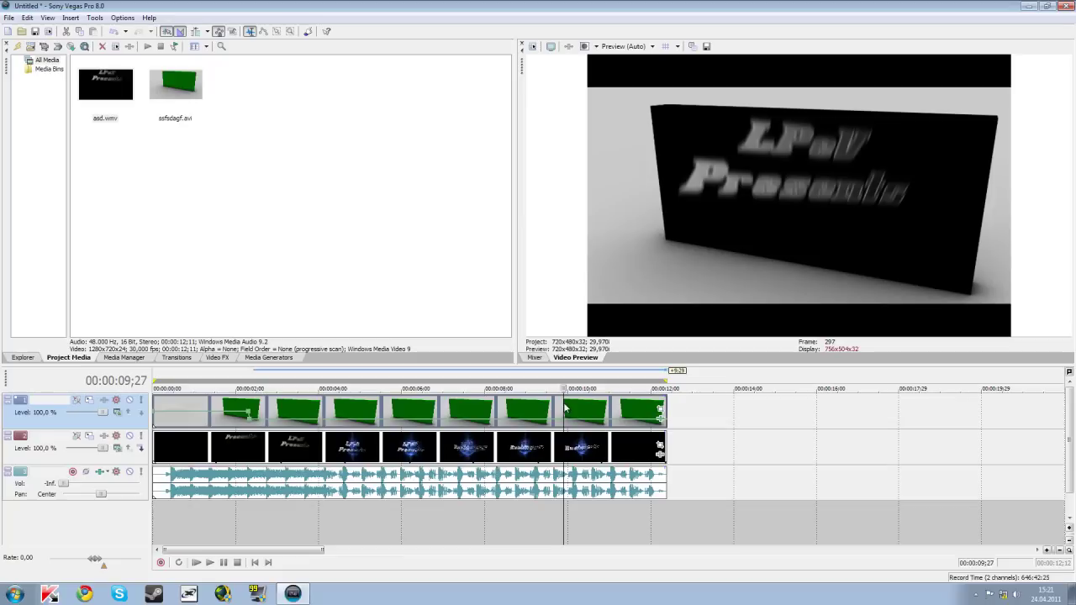
click(613, 411)
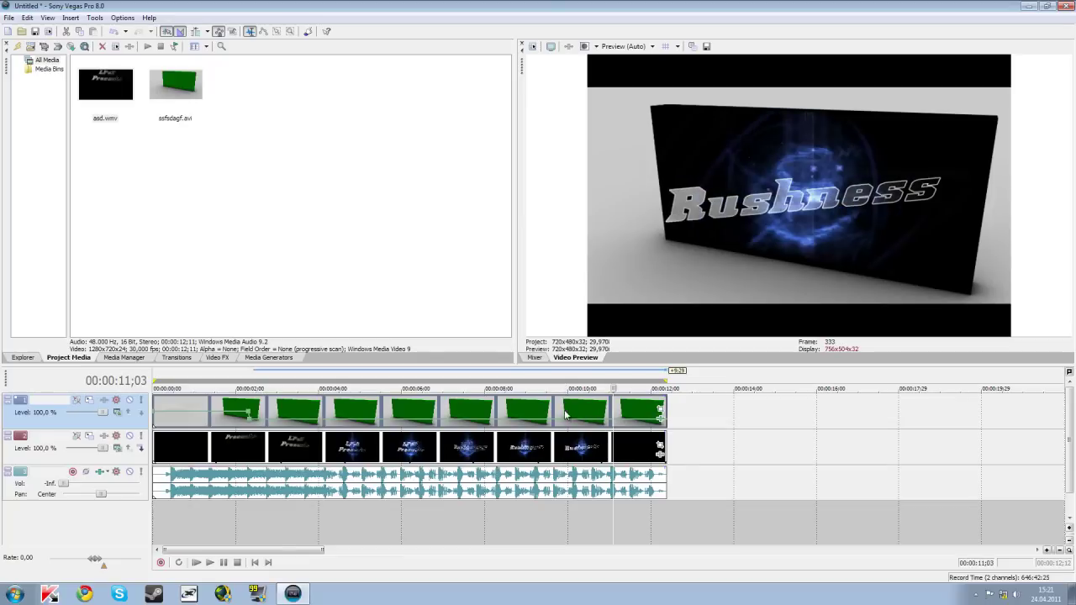
Step: Switch the intro track's compositing mode to 3D Source Alpha at a frame where the intro text is fully readable
click(262, 451)
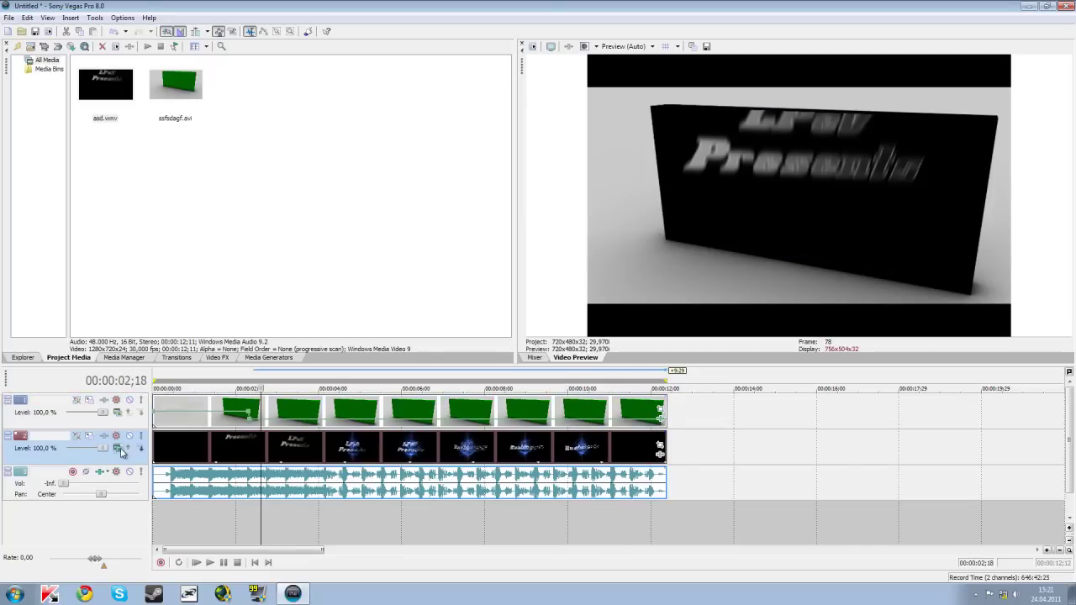
click(360, 445)
click(437, 450)
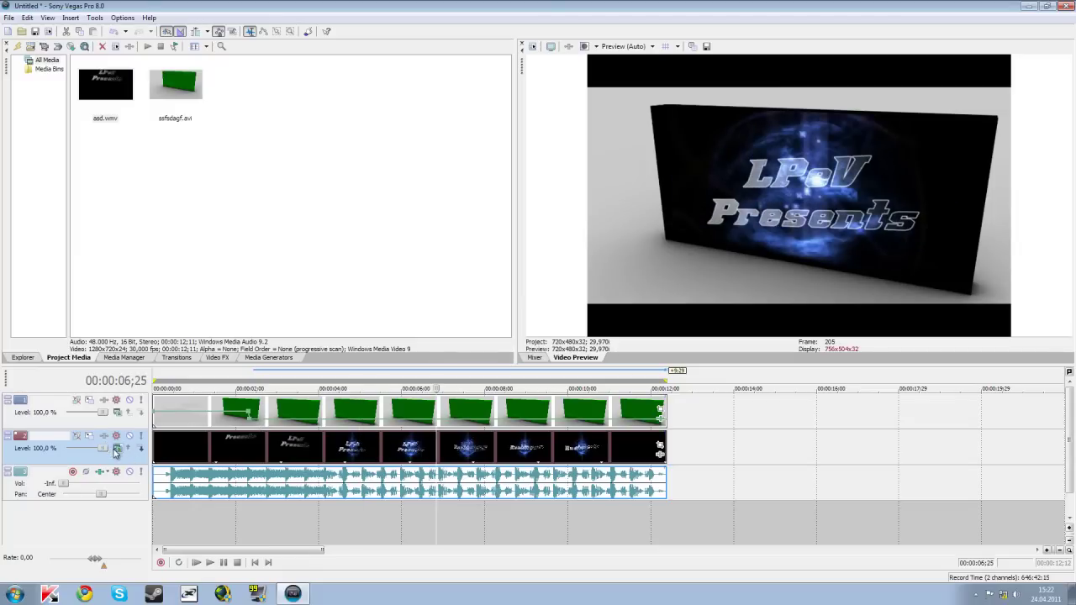
click(117, 448)
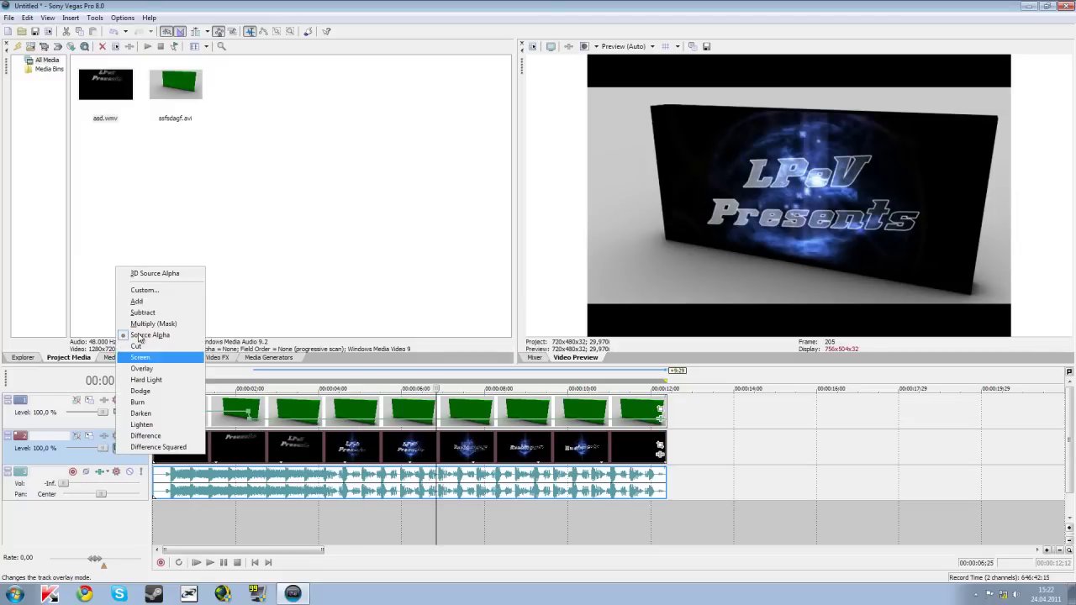
click(145, 279)
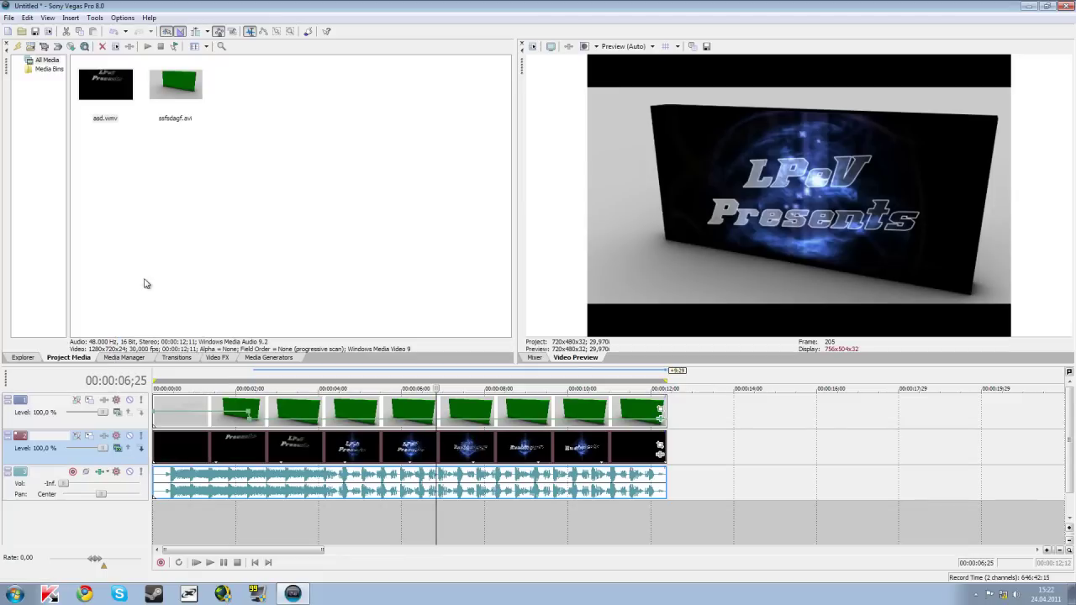
Step: Rotate the intro track in Track Motion to match the wall's perspective, with orientation about X 5.6, Y -17.9 and Z 5.5
click(101, 440)
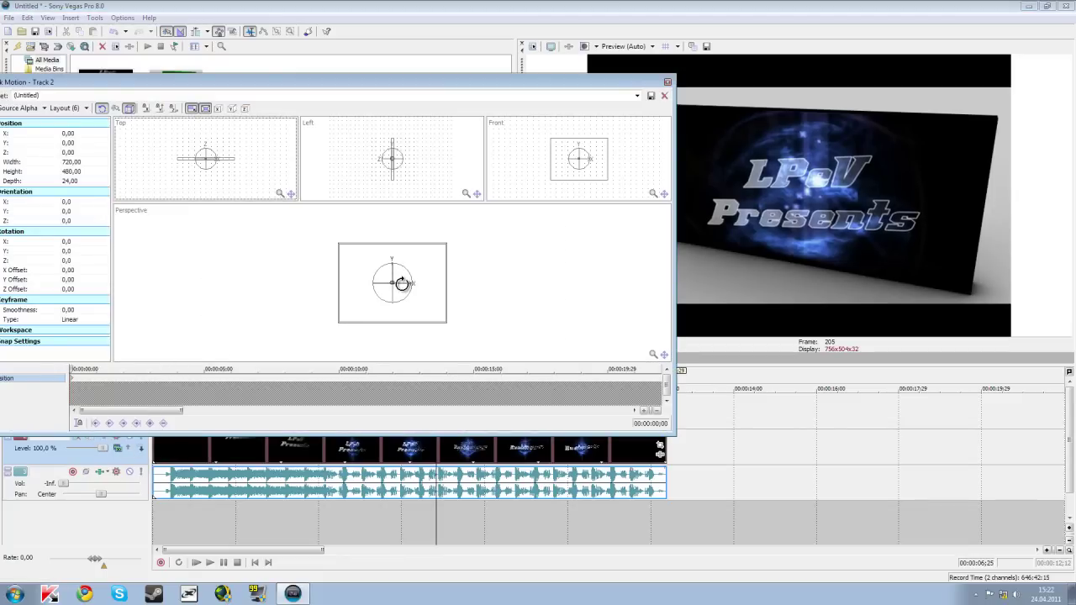
drag(404, 280, 405, 270)
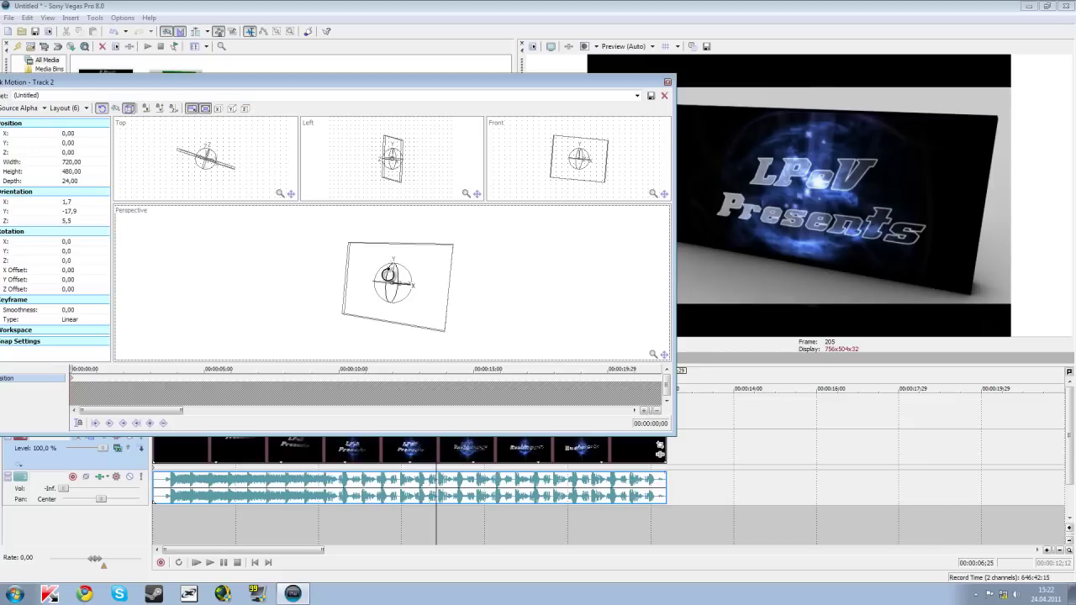
drag(389, 270, 392, 280)
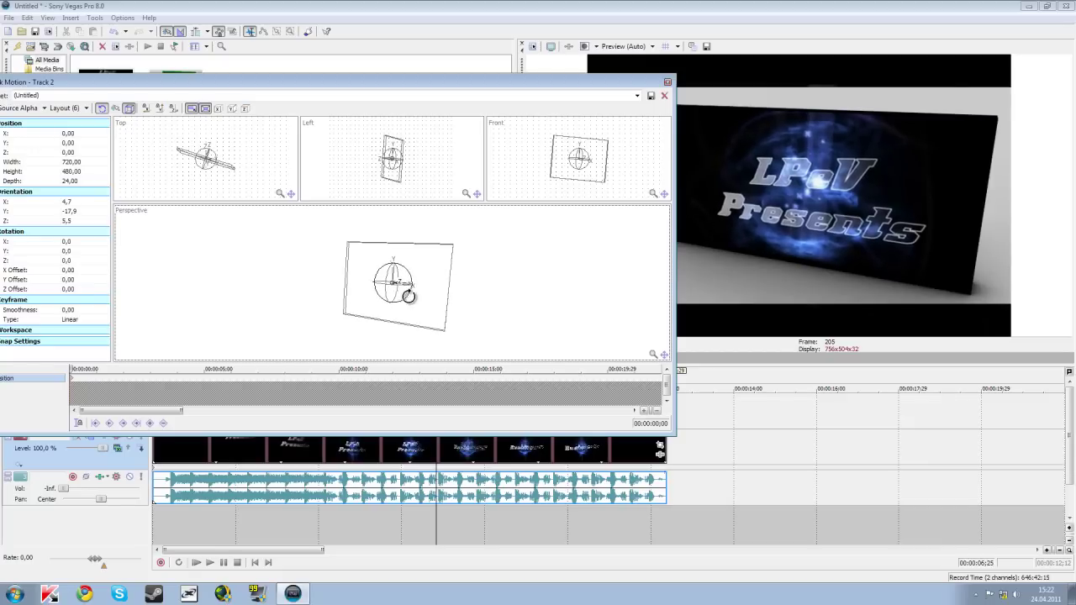
drag(386, 296, 387, 291)
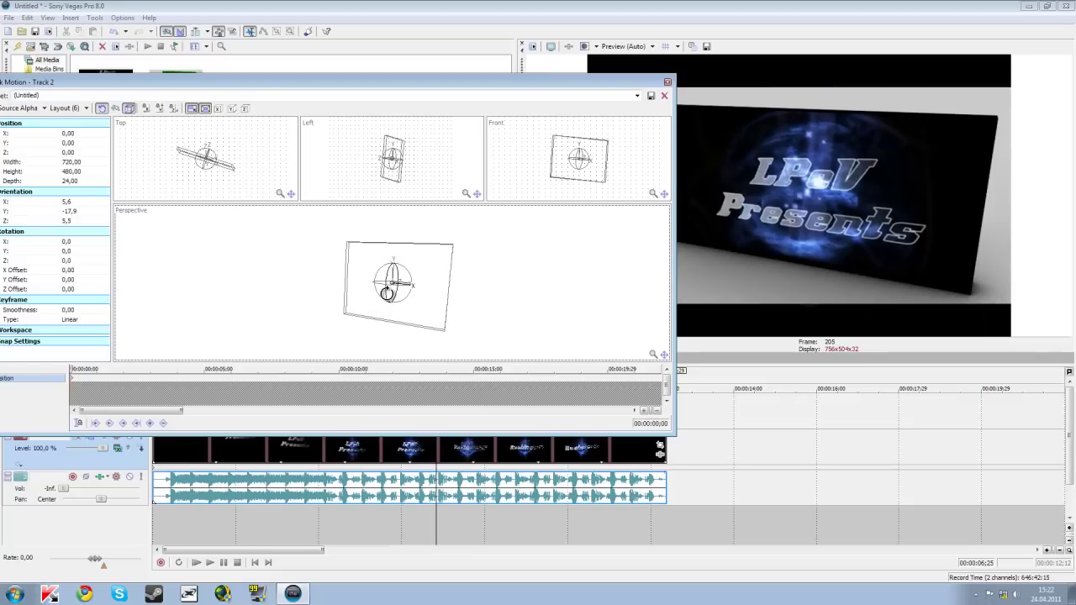
click(668, 82)
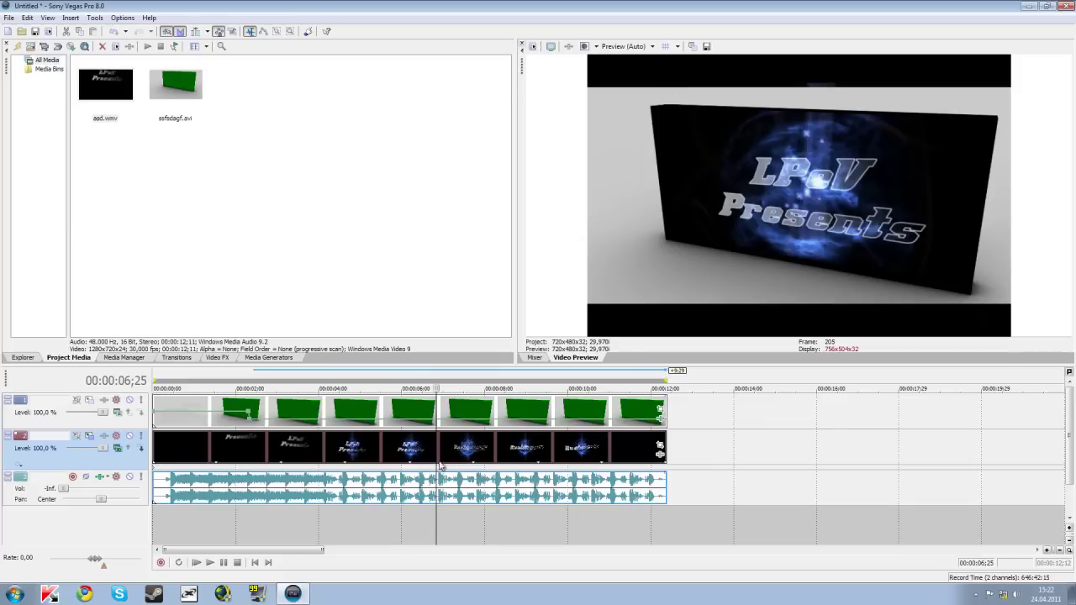
Step: Check the rotated intro text against the wall at several points of the timeline
click(505, 459)
click(580, 456)
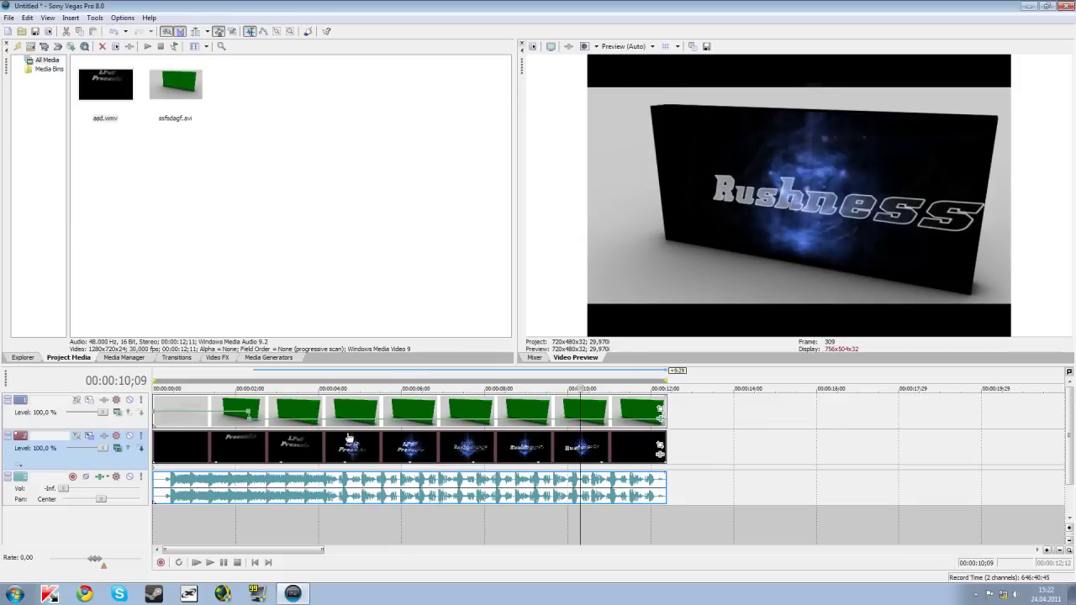
click(570, 454)
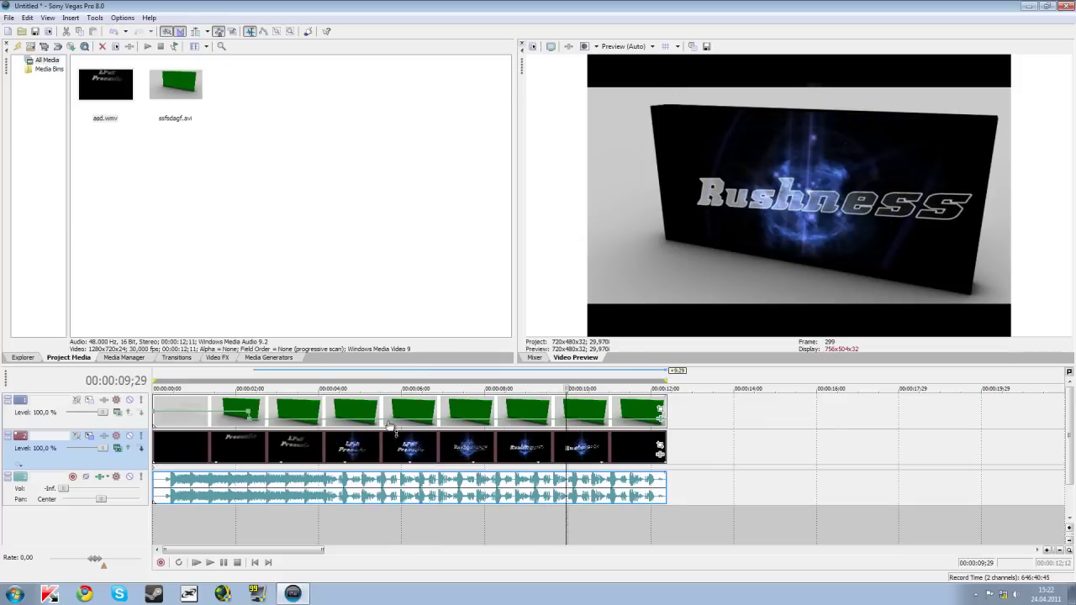
click(355, 406)
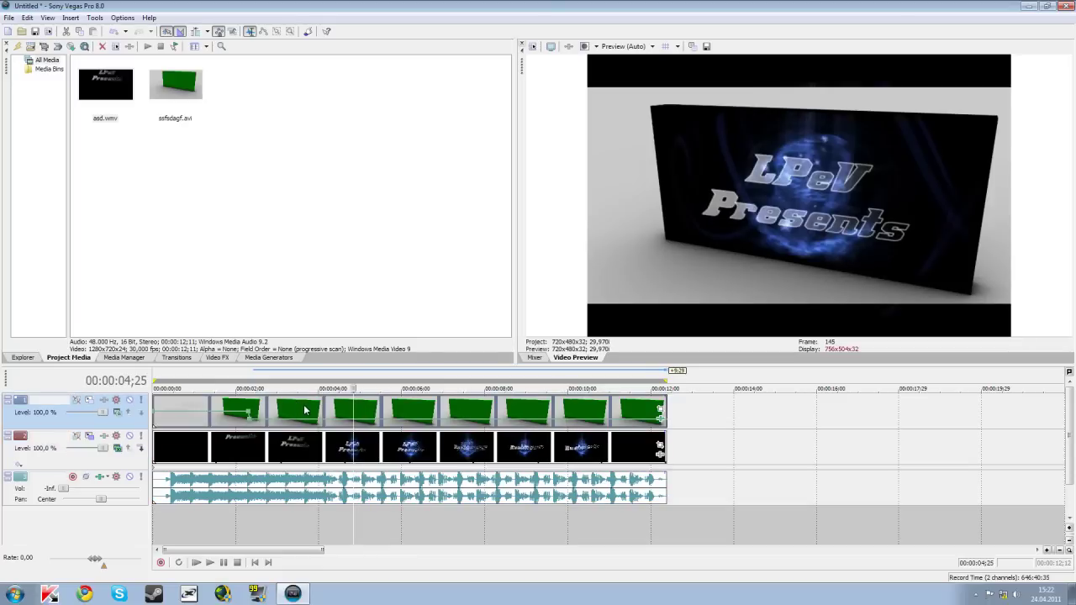
Step: Add Sony Gaussian Blur to the green wall clip, exclude the green channel, and set the vertical range to 0.000
click(333, 412)
right_click(333, 412)
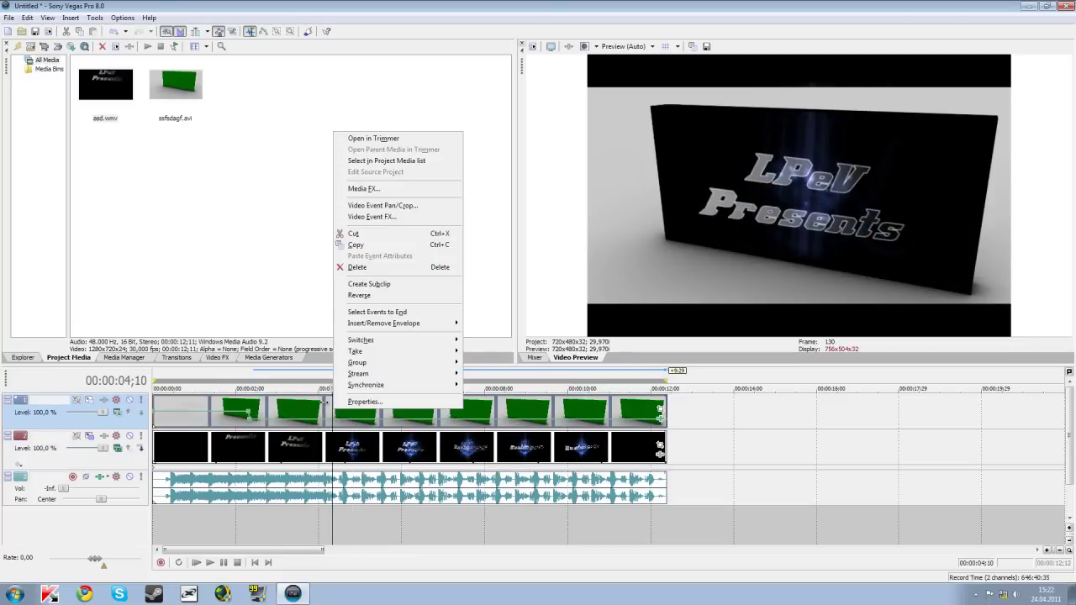
click(413, 217)
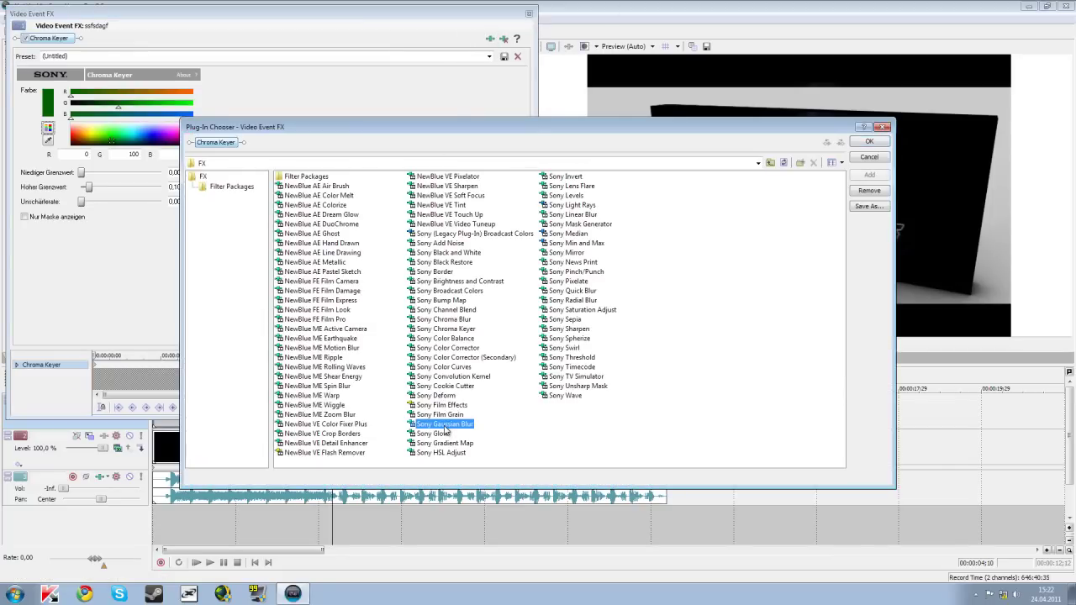
double_click(445, 424)
click(870, 142)
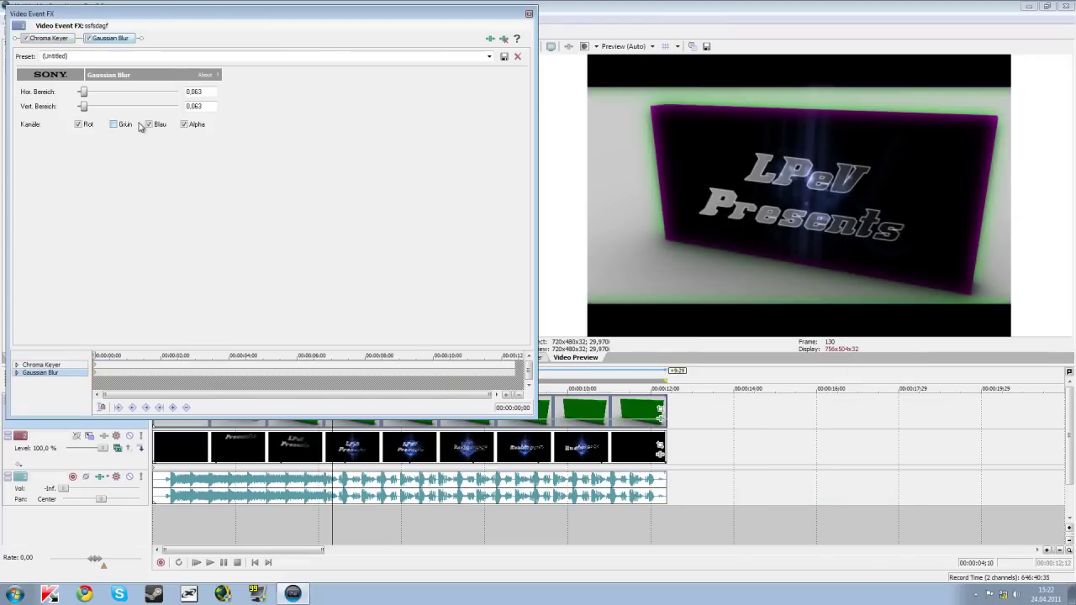
drag(85, 110, 76, 108)
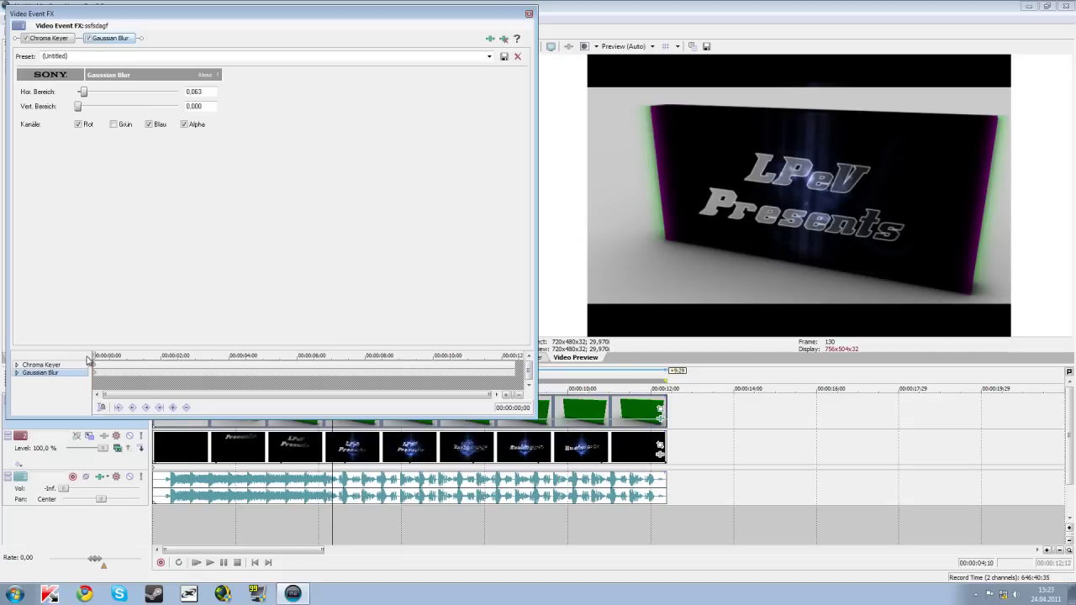
Step: Locate the wall's landing and add a Gaussian Blur keyframe at 00:00:01;06 with a horizontal range of 0.100
key(ctrl+Home)
key(space)
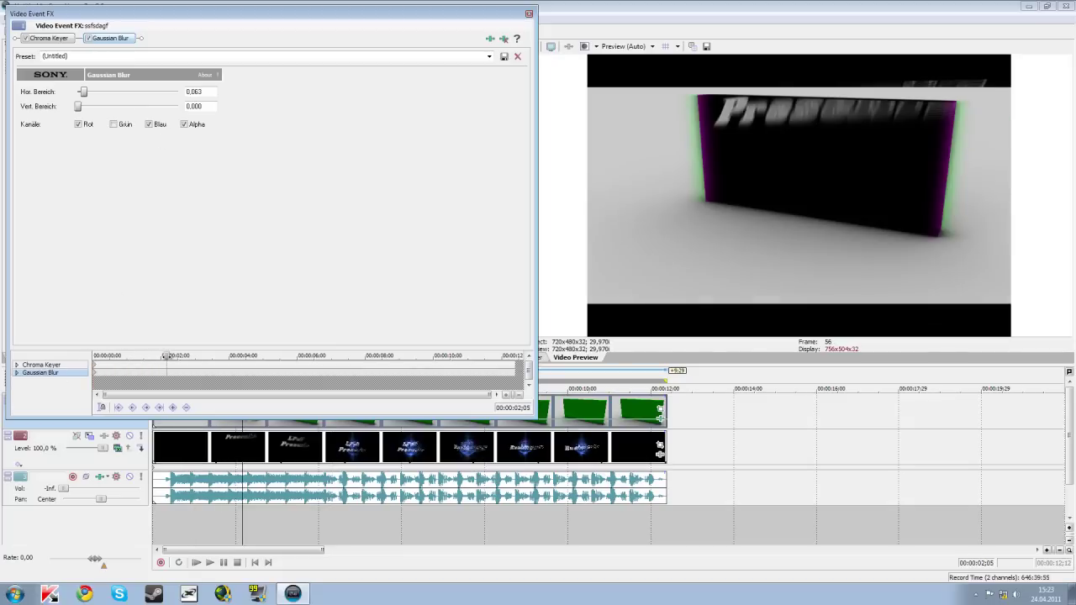
click(141, 368)
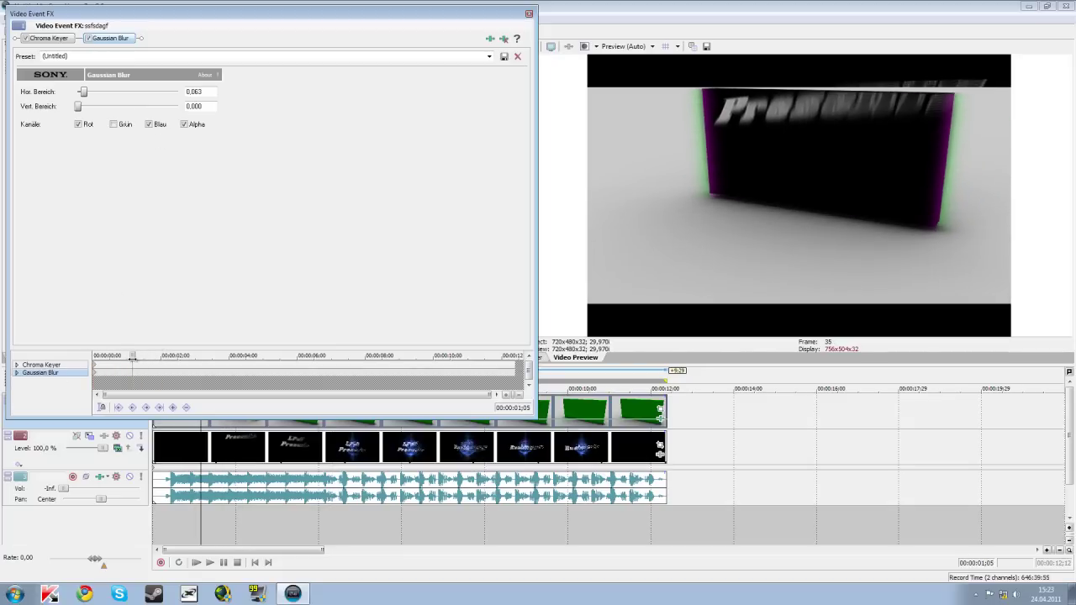
scroll(148, 373, up, 2)
click(183, 356)
scroll(184, 357, up, 2)
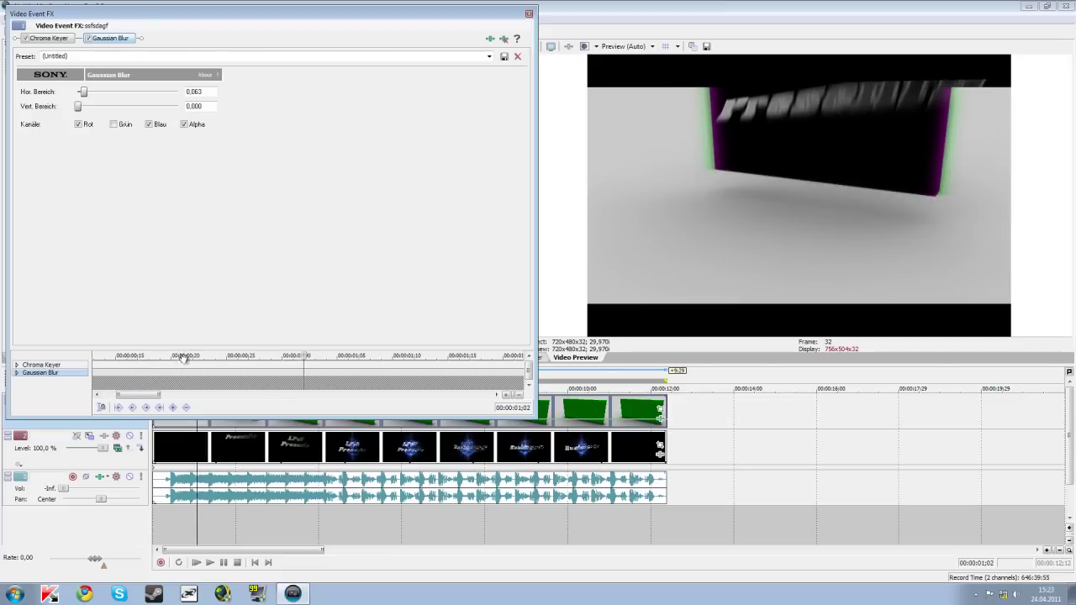
drag(306, 356, 347, 356)
mouse_move(84, 94)
mouse_down()
mouse_move(74, 92)
mouse_move(88, 98)
mouse_up()
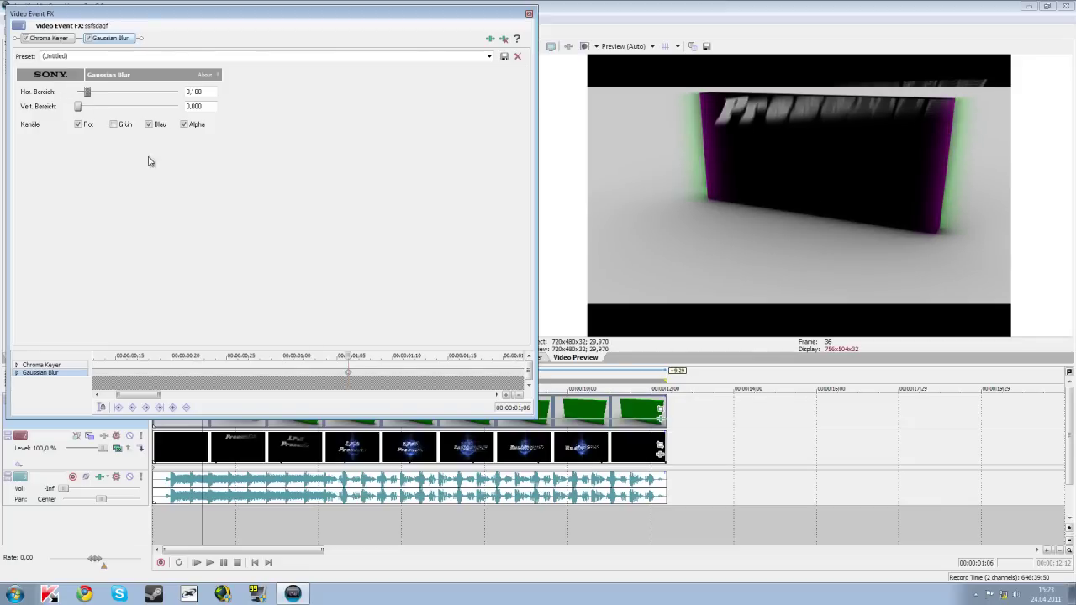
Step: Add blur keyframes with a horizontal range of 0.000 at 00:00:01;03, with the green channel enabled, and at 00:00:01;10
drag(347, 362, 316, 362)
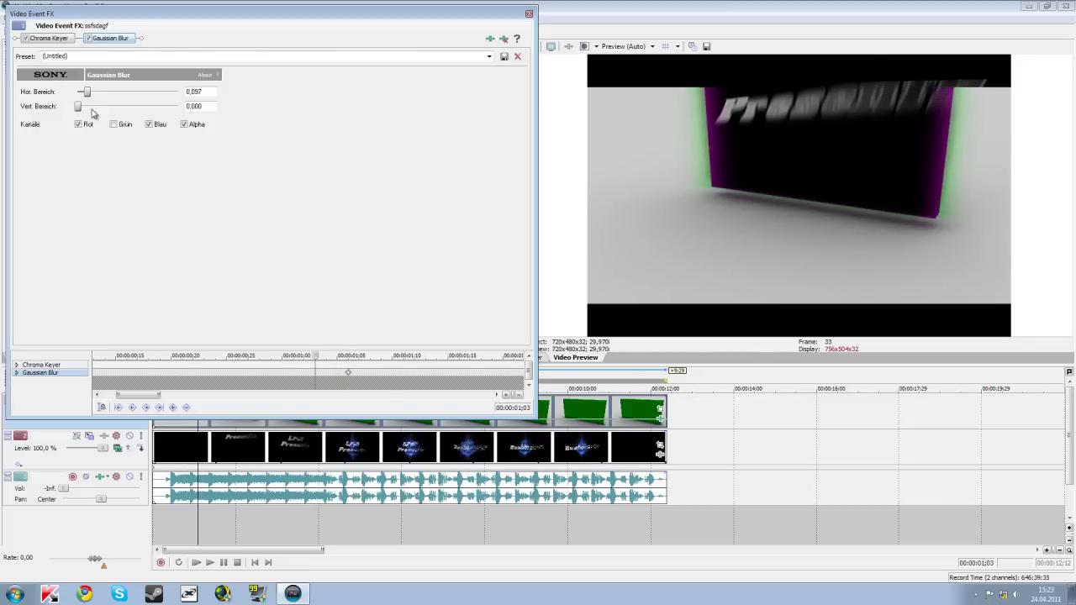
click(113, 126)
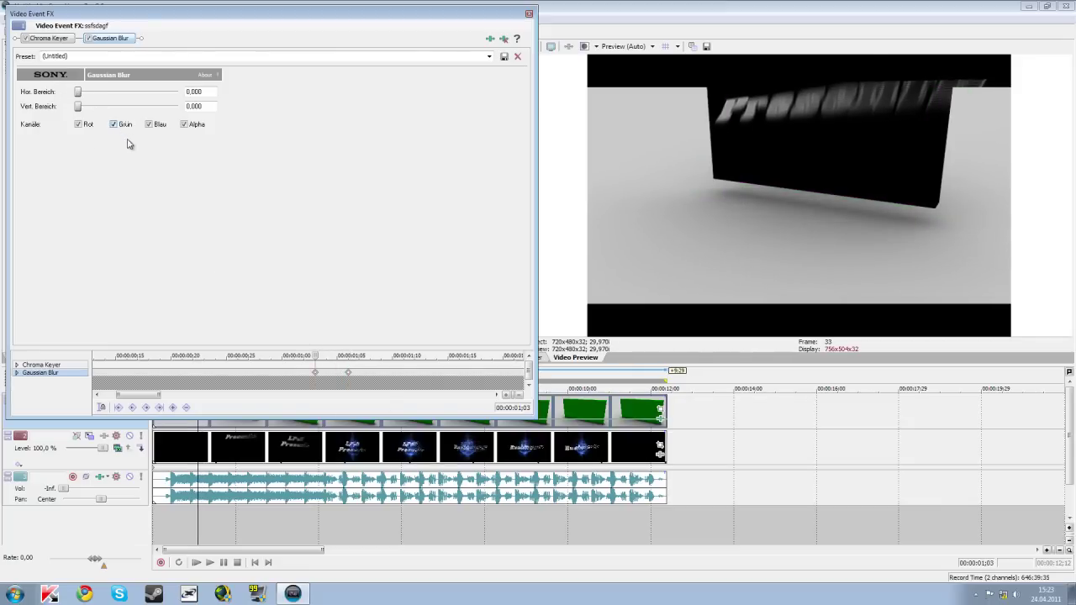
drag(321, 358, 391, 357)
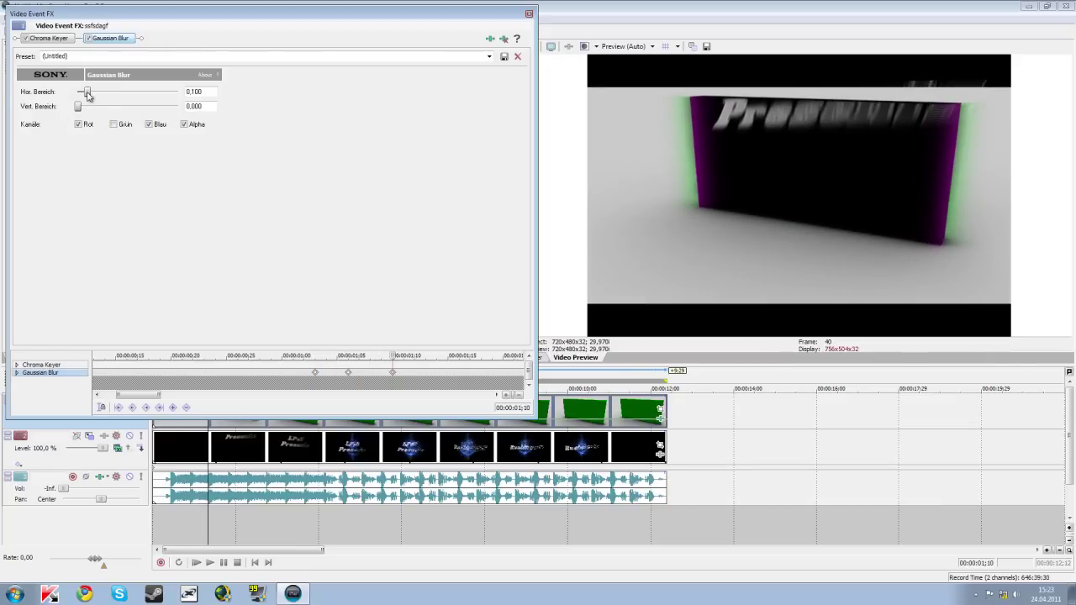
drag(87, 92, 77, 93)
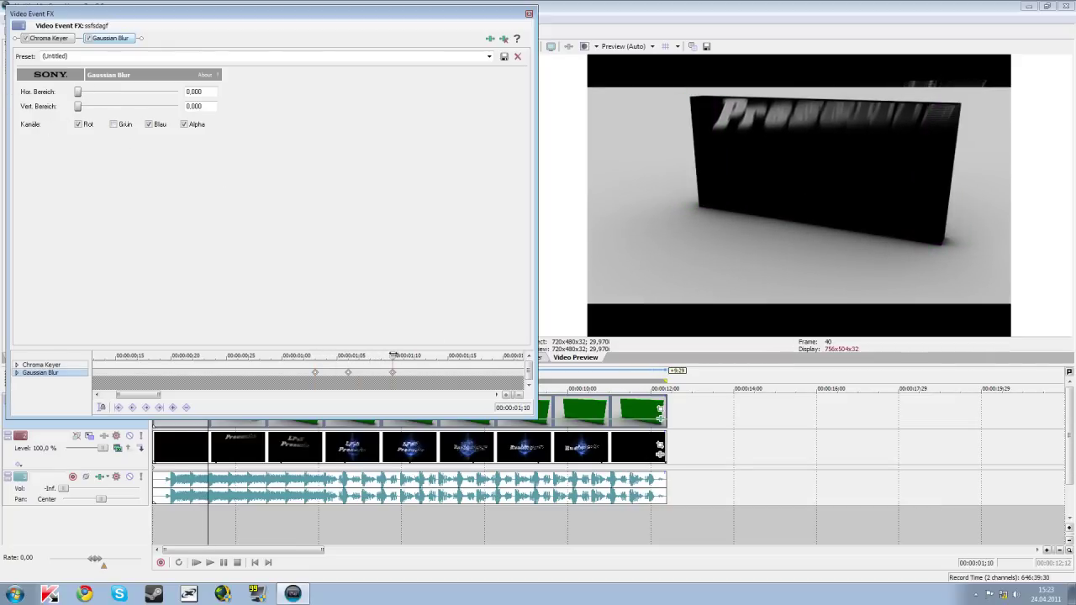
Step: At the 00:00:01;06 keyframe, try excluding red and blue from the blur, return to excluding only green, and close the effect settings
drag(393, 356, 348, 357)
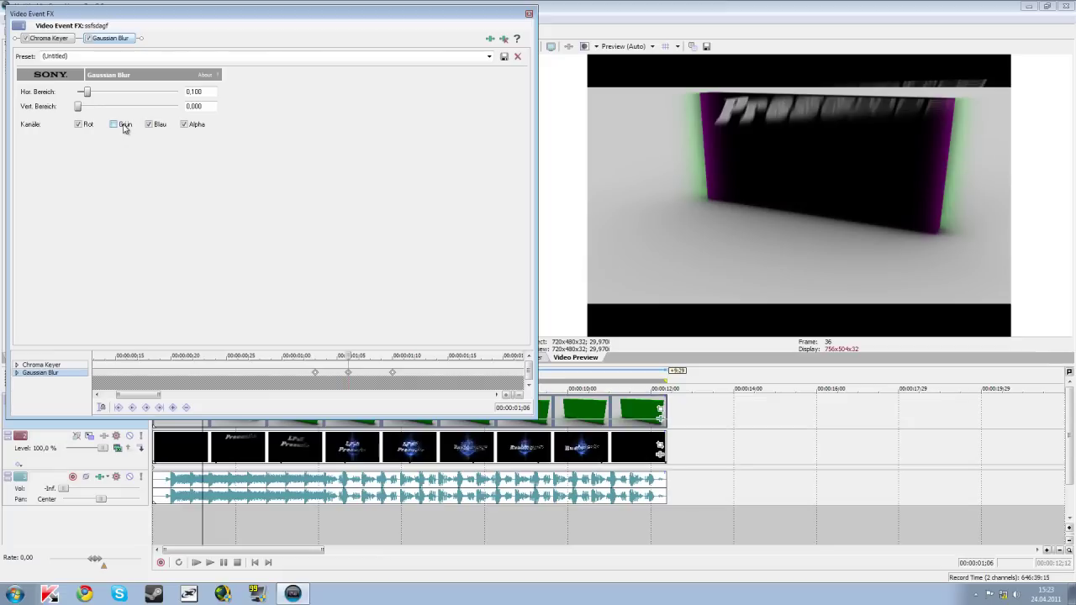
click(114, 124)
click(114, 124)
click(79, 124)
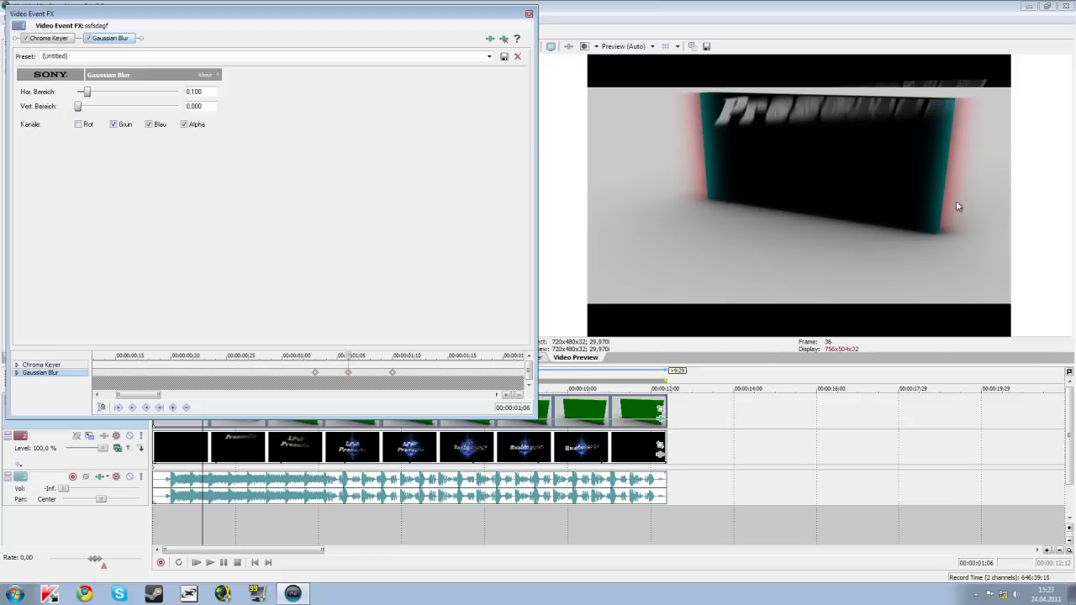
click(150, 124)
click(78, 125)
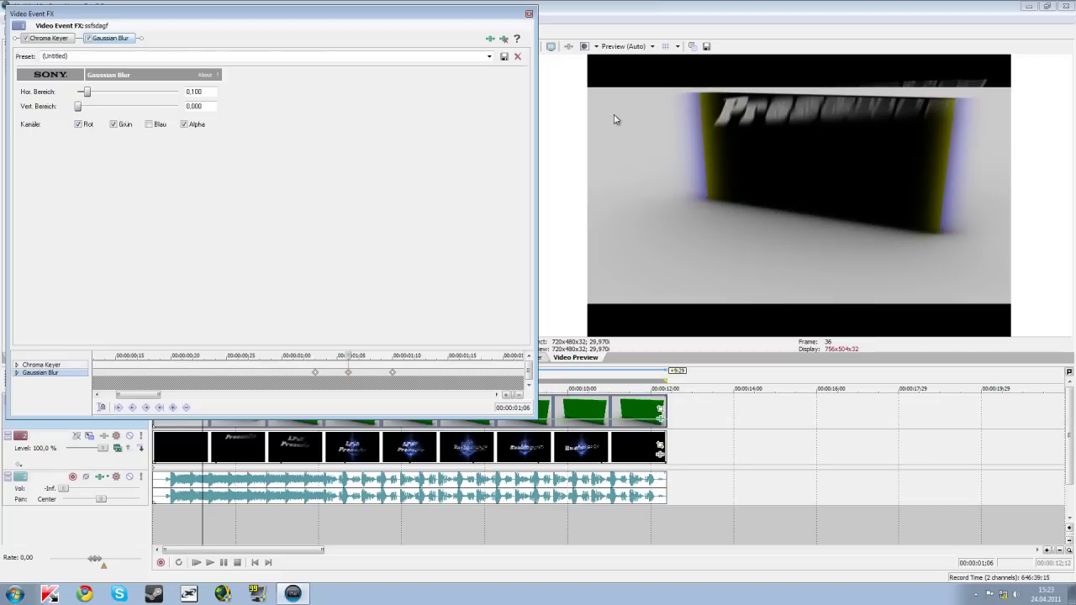
click(126, 126)
click(150, 126)
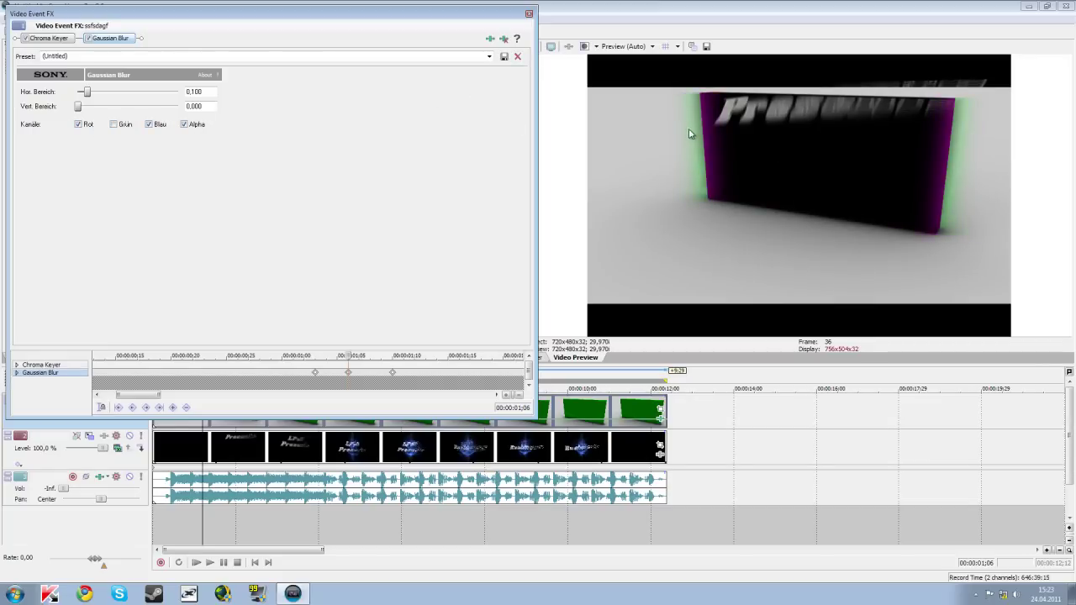
click(528, 14)
Step: Mark about the first three seconds of the timeline as the playback region and play it
drag(160, 380, 284, 378)
key(space)
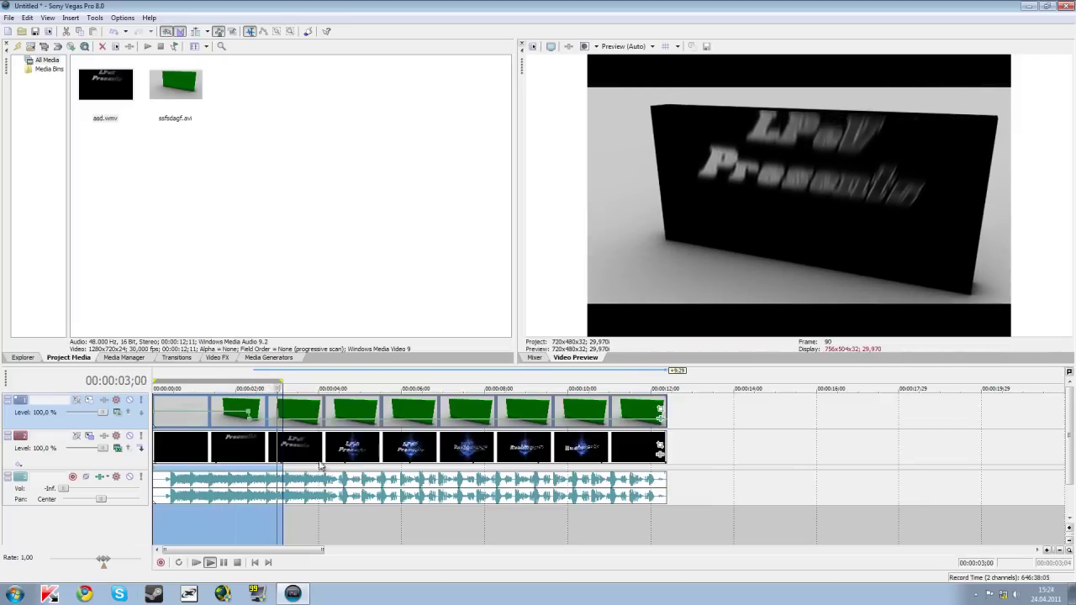
key(space)
Step: Inspect individual frames after the wall's landing and in the second title section of the intro
click(274, 411)
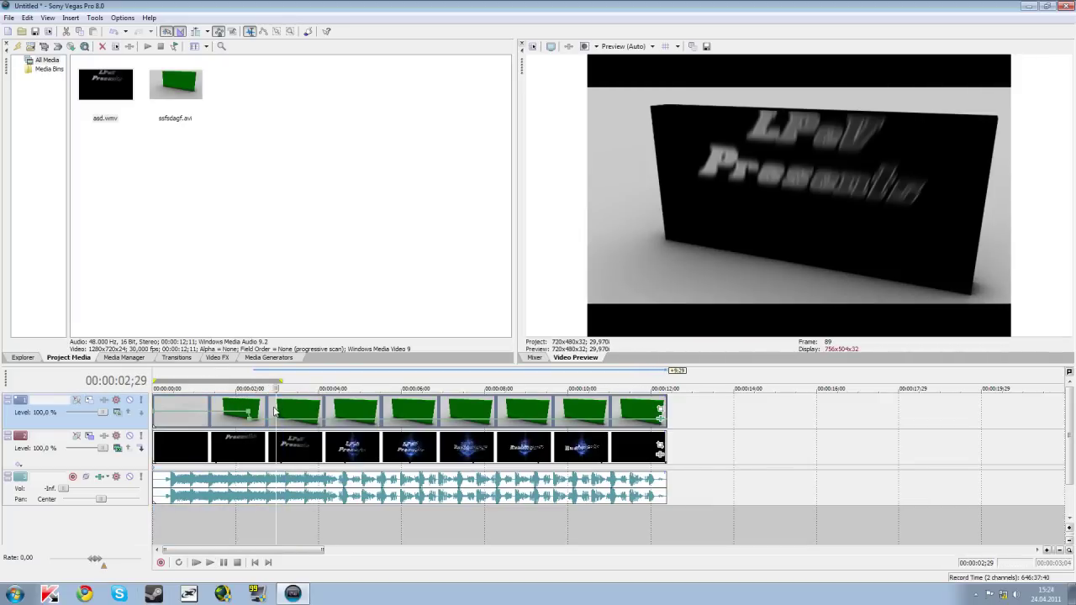
click(259, 412)
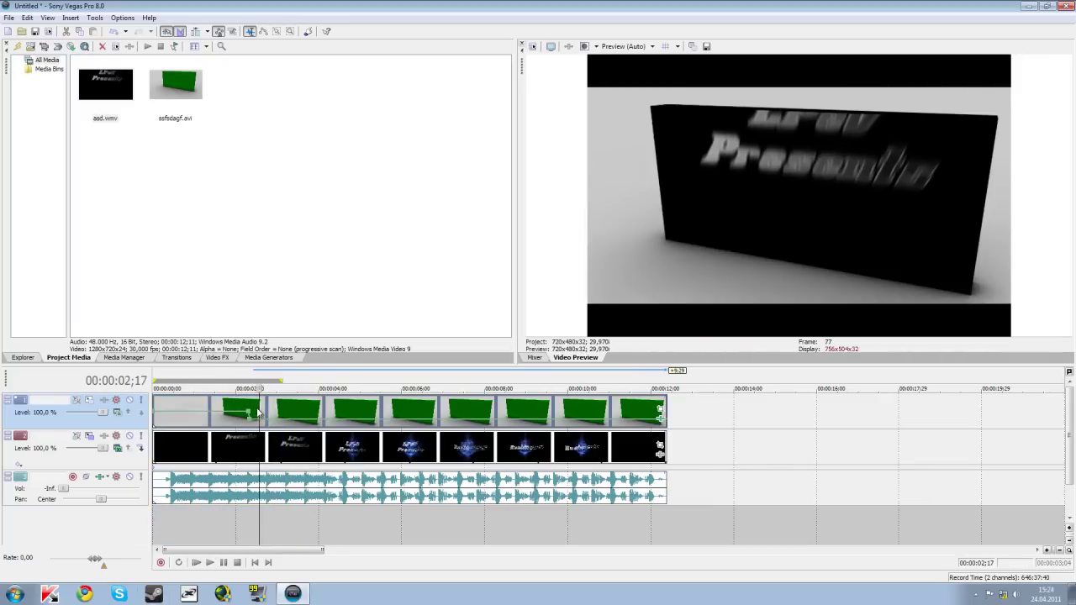
click(245, 409)
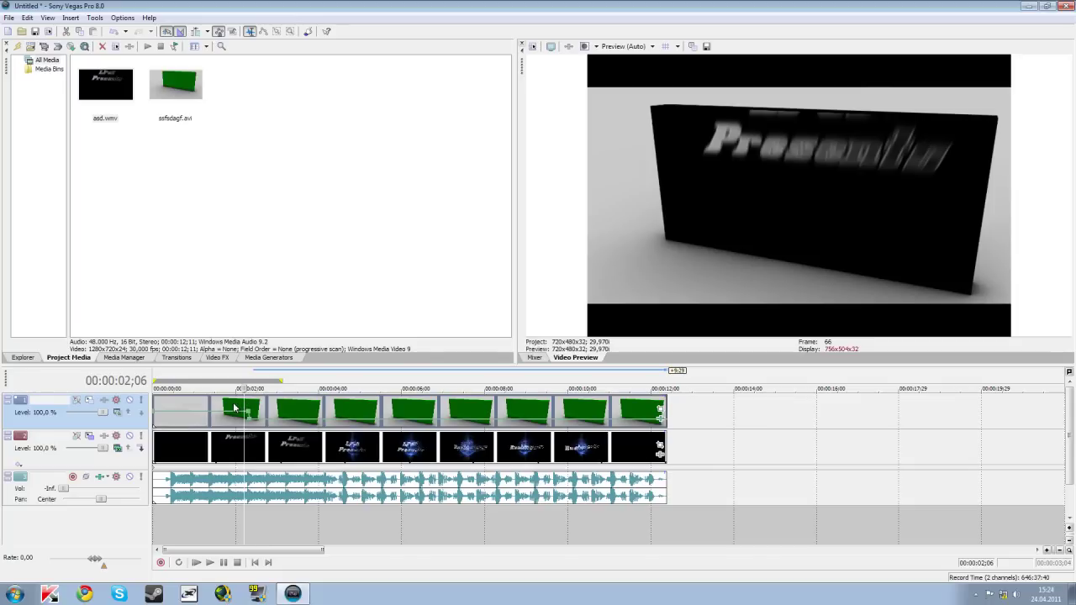
click(234, 409)
click(226, 410)
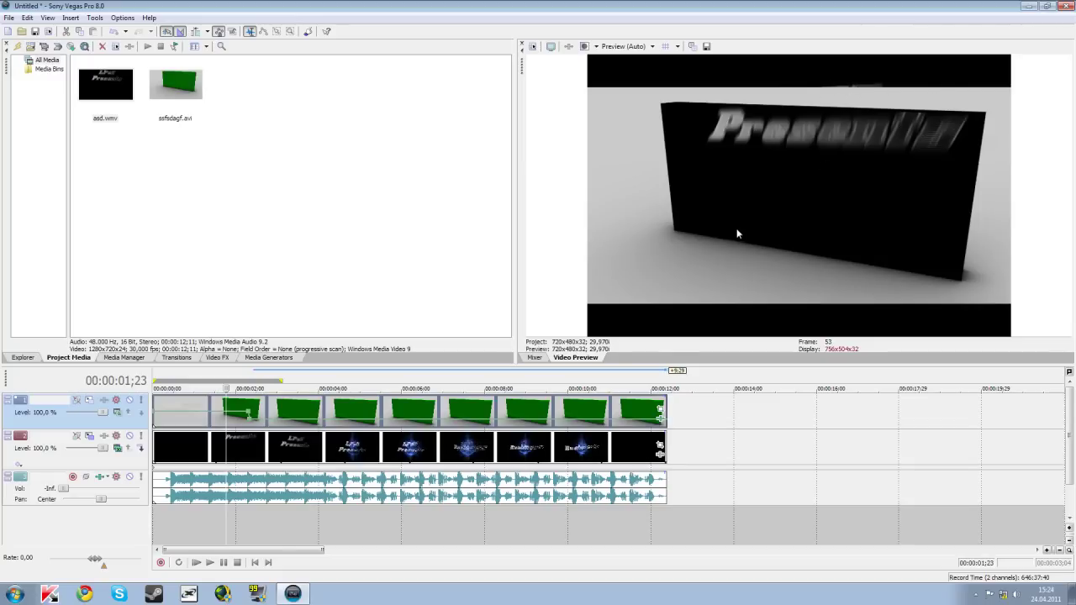
click(481, 414)
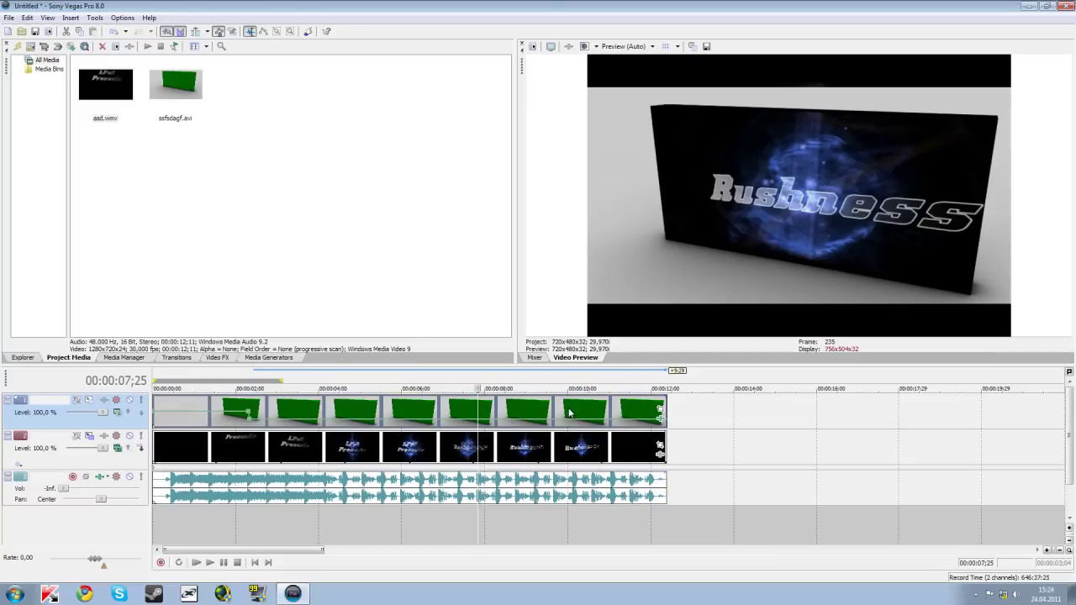
click(507, 447)
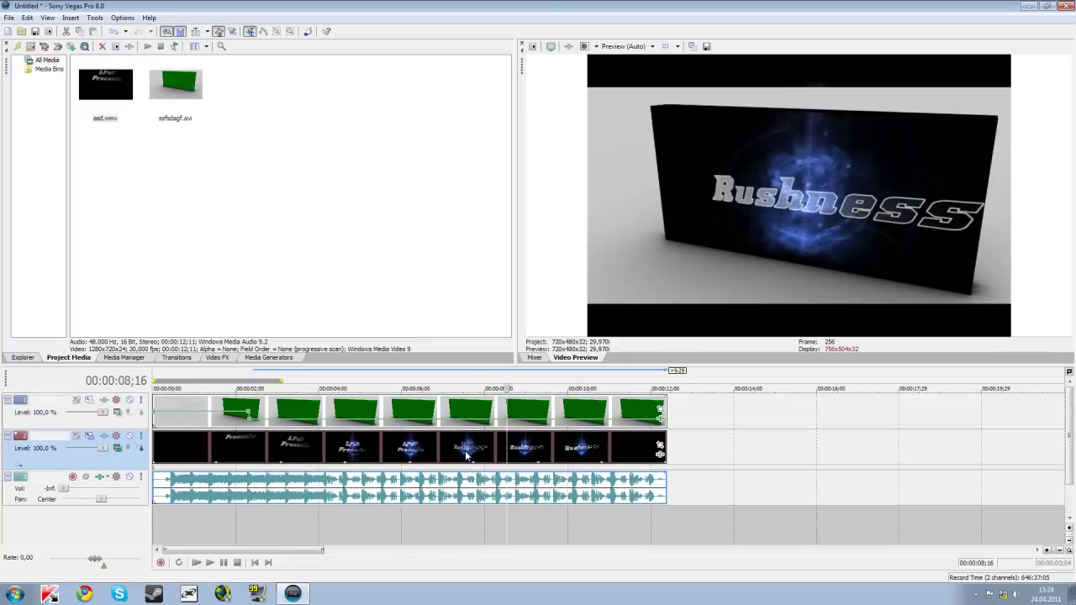
Step: Enlarge the intro clip's Pan/Crop frame to about 1711 by 962, with its vertical centre at 376.4, and close the crop settings
right_click(466, 454)
click(470, 254)
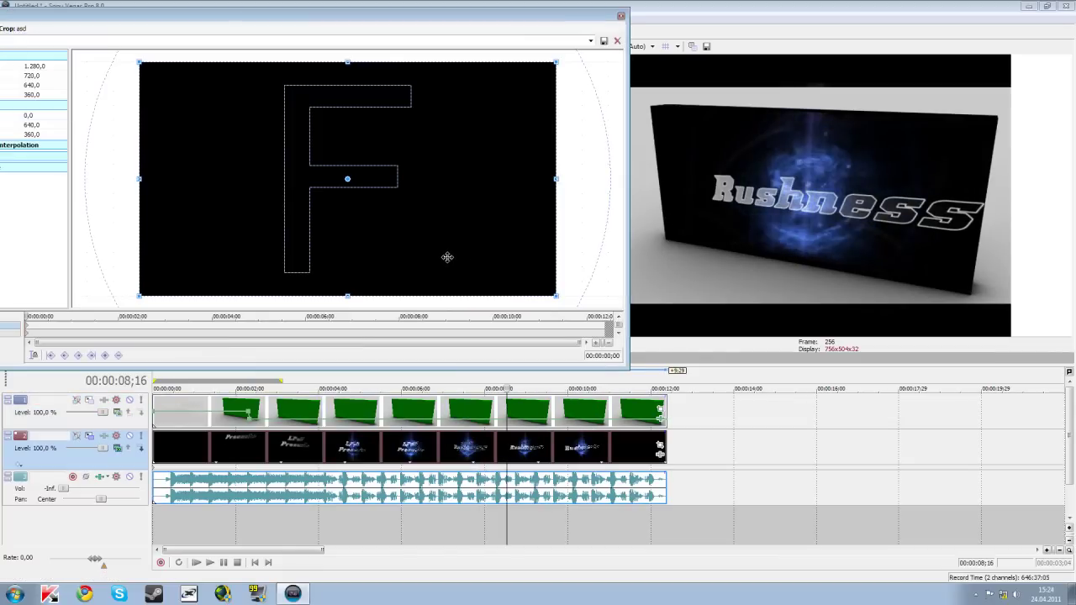
scroll(447, 258, down, 4)
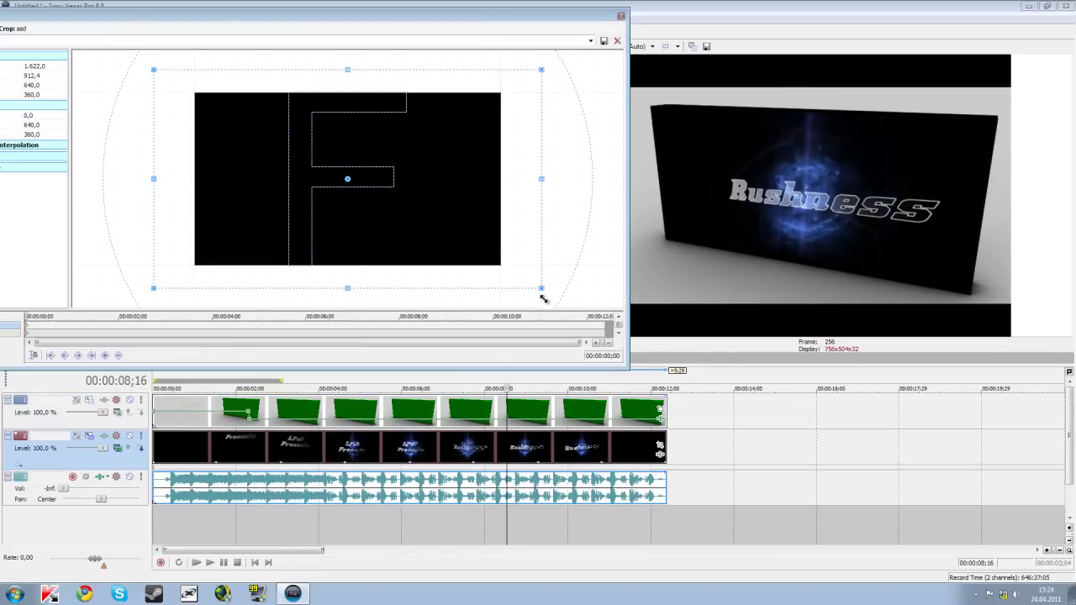
scroll(521, 278, up, 3)
scroll(462, 250, down, 5)
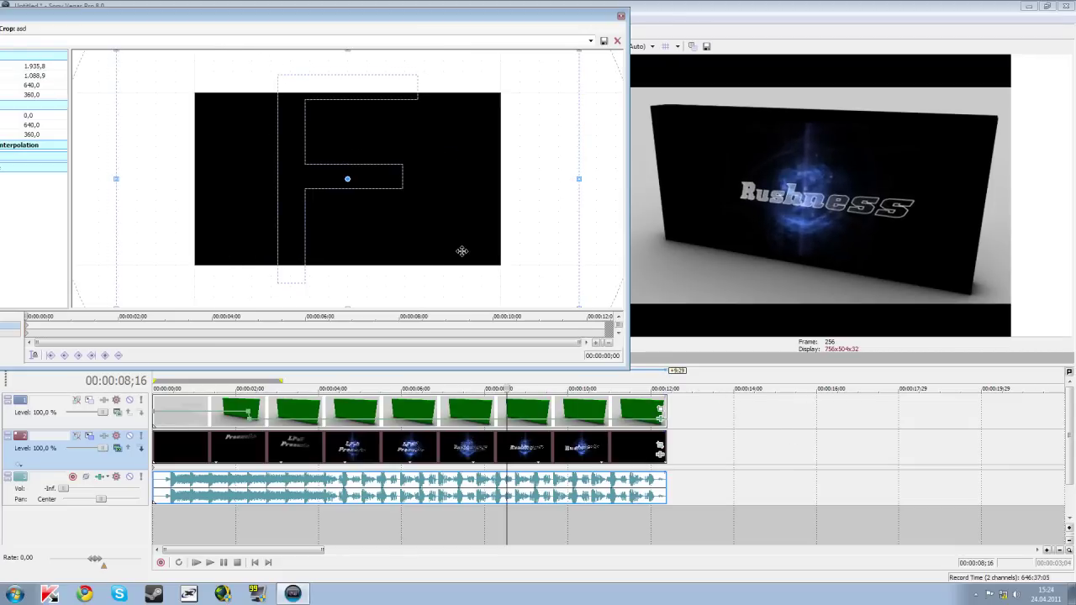
mouse_move(462, 250)
mouse_down()
mouse_move(480, 250)
mouse_move(453, 249)
mouse_up()
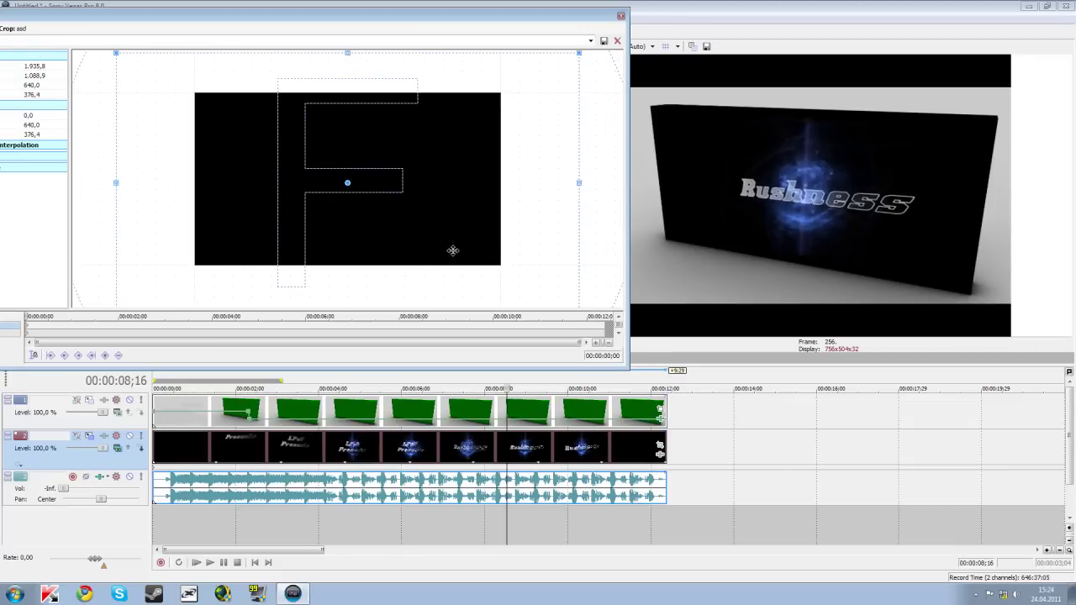
scroll(454, 248, down, 1)
drag(536, 286, 517, 276)
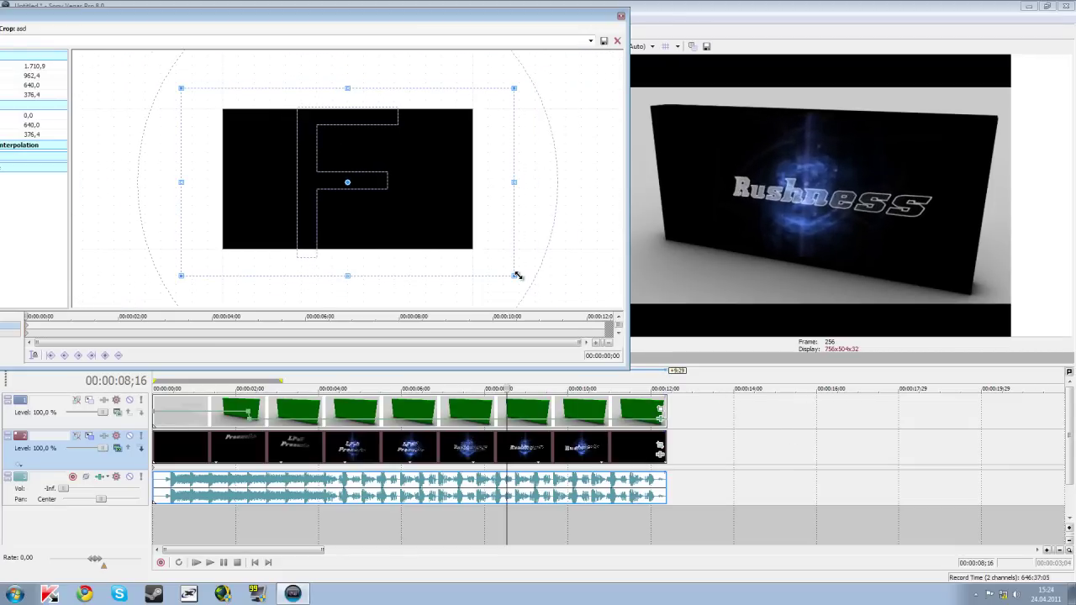
click(621, 16)
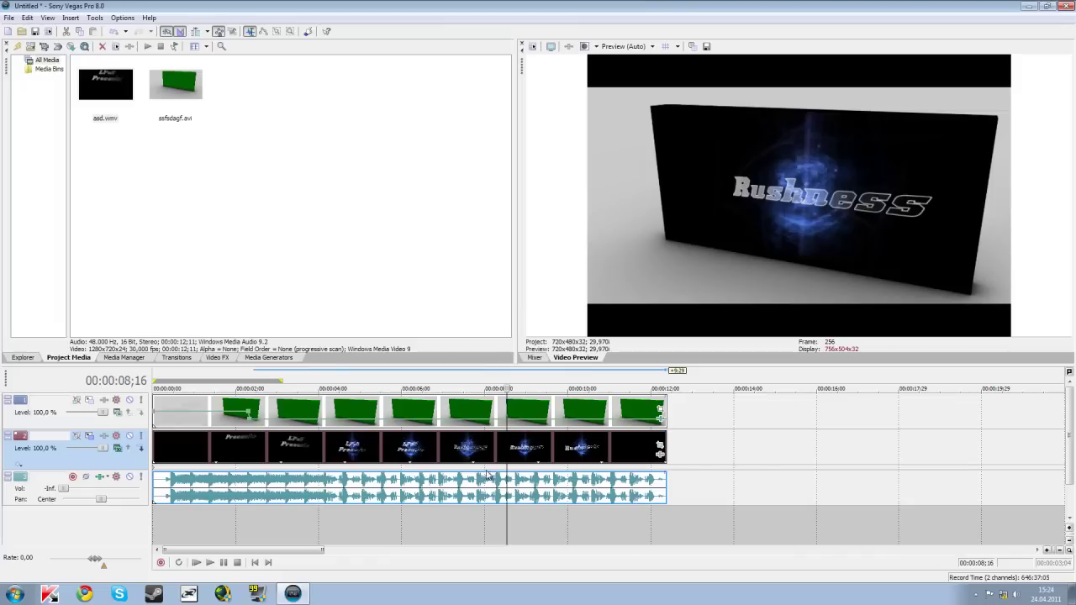
Step: Check the resized intro's fit on the wall at frames around 00:00:07;16, 00:00:03;18 and 00:00:06;15
click(465, 449)
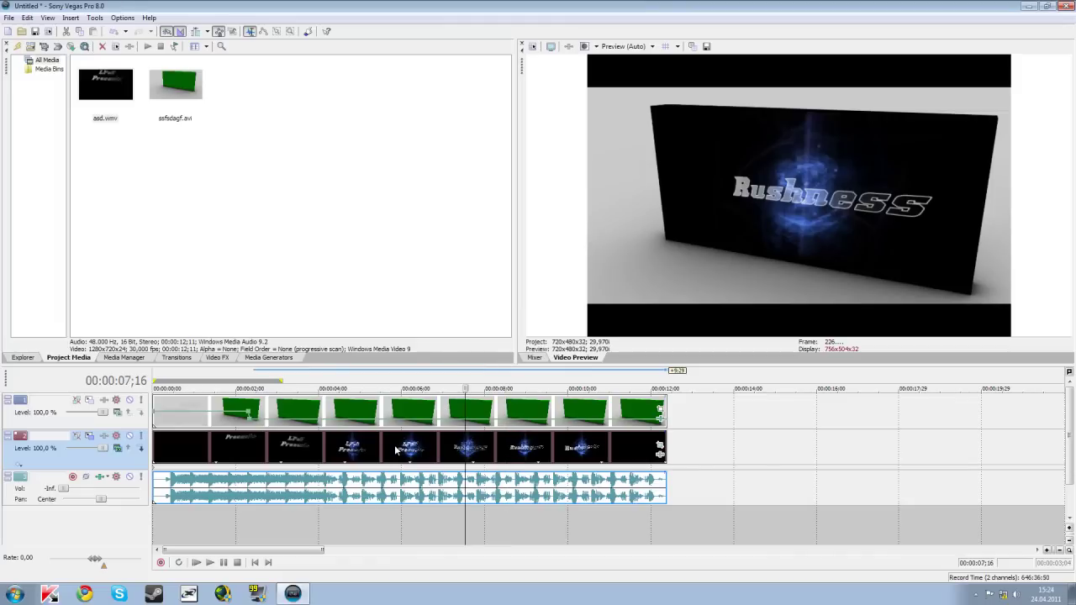
click(301, 447)
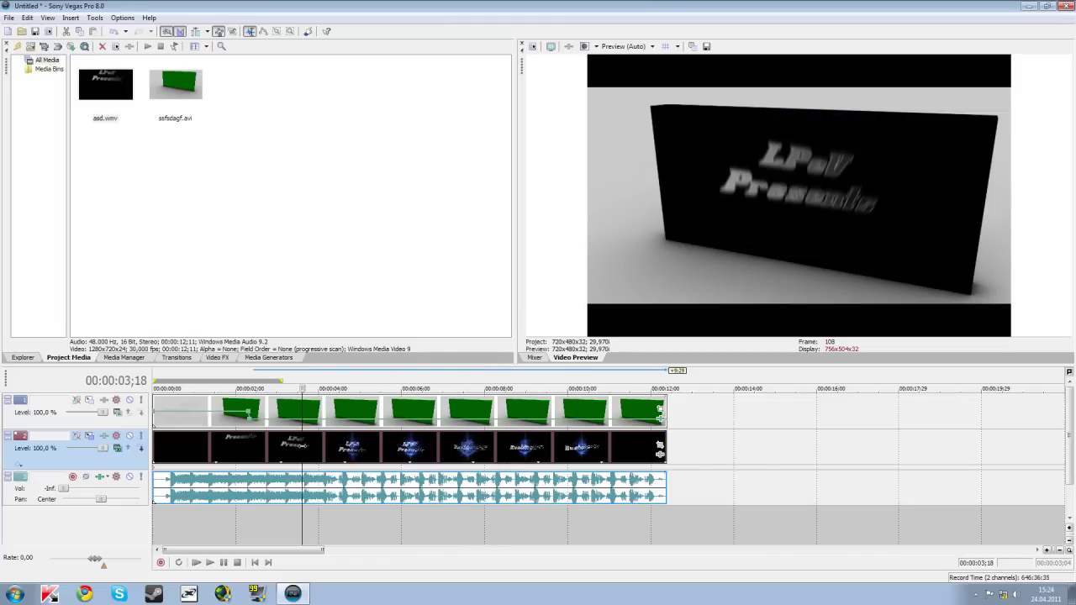
click(423, 415)
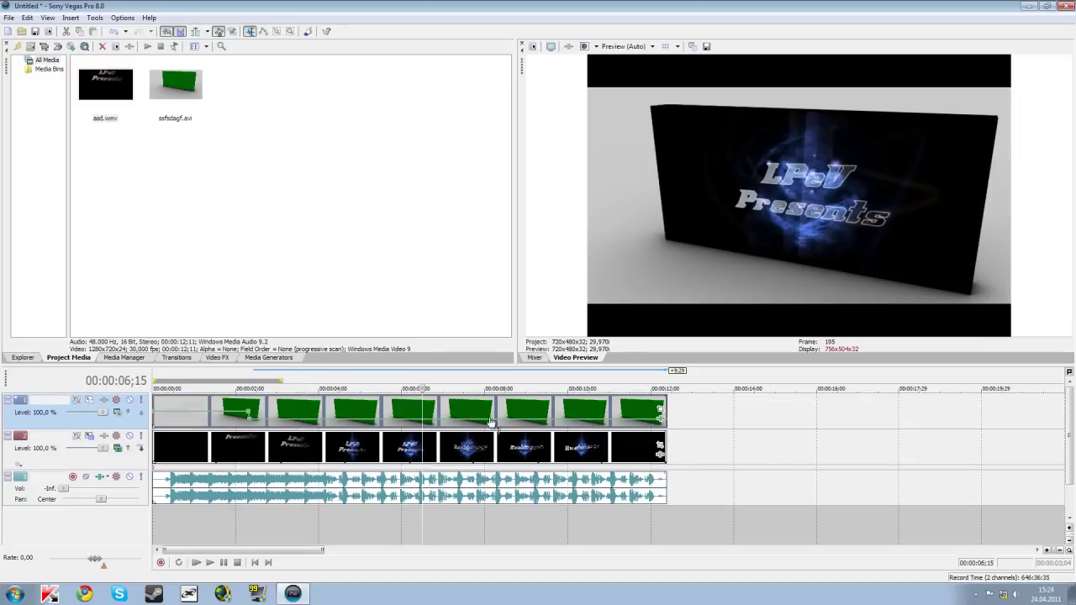
Step: Review the wall clip's Chroma Keyer settings, close them, and inspect the composite at later frames up to 00:00:10;04
right_click(463, 415)
click(501, 213)
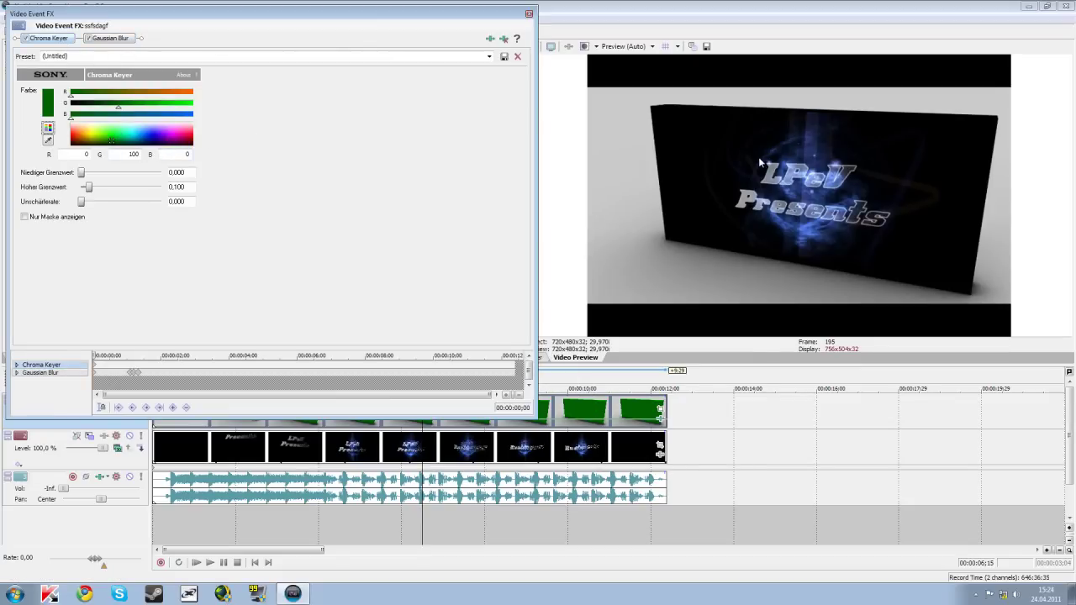
click(529, 15)
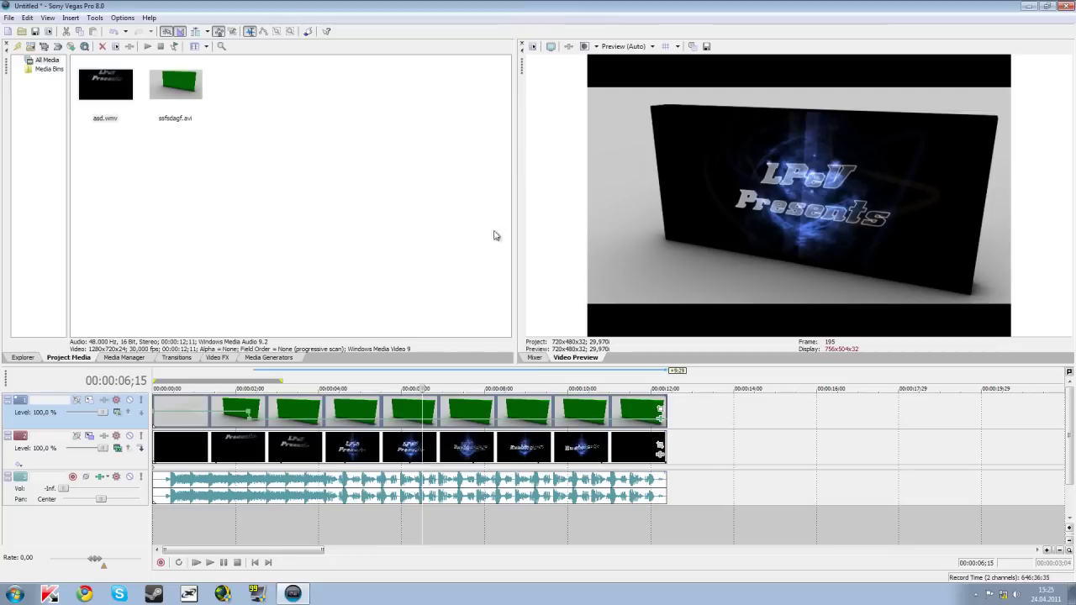
click(504, 409)
click(572, 408)
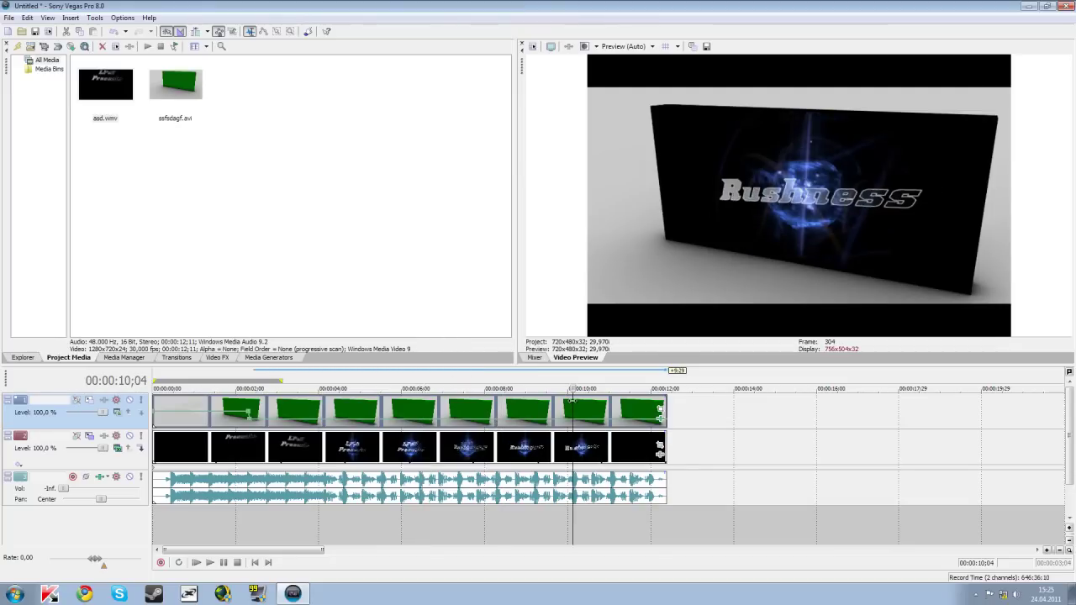